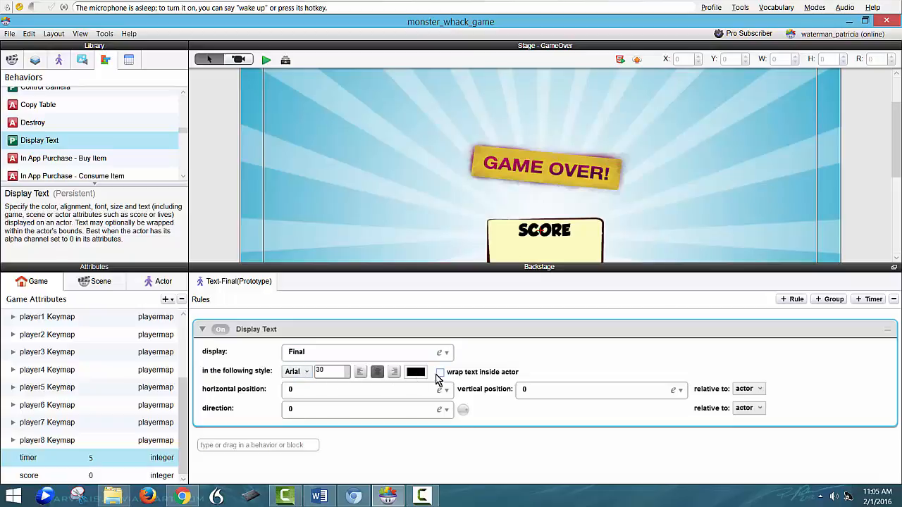
Place the Text-Final actor on the Game Over score card below the SCORE heading, sized about 134 by 68.
click(13, 60)
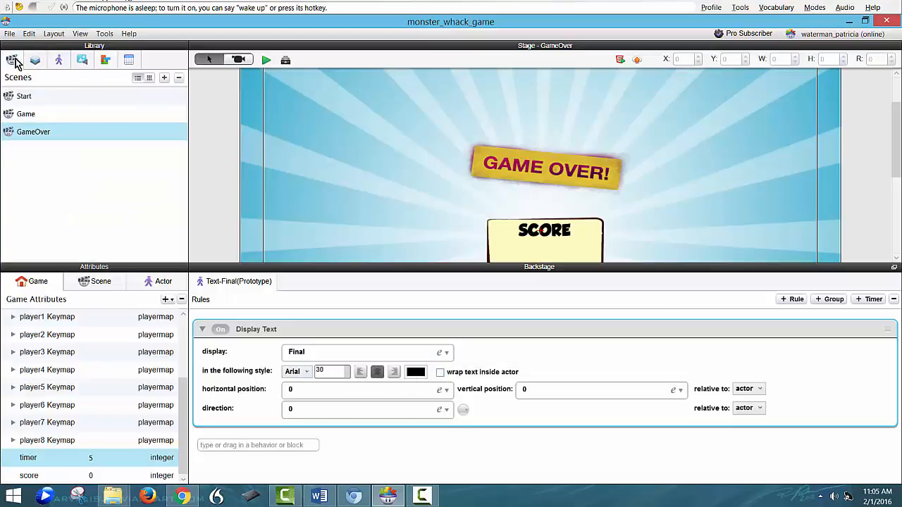
click(59, 60)
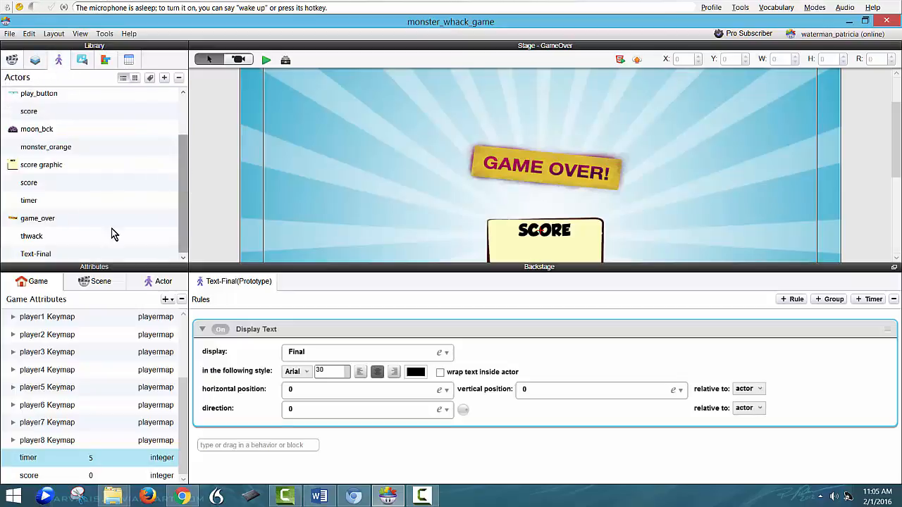
drag(34, 254, 563, 267)
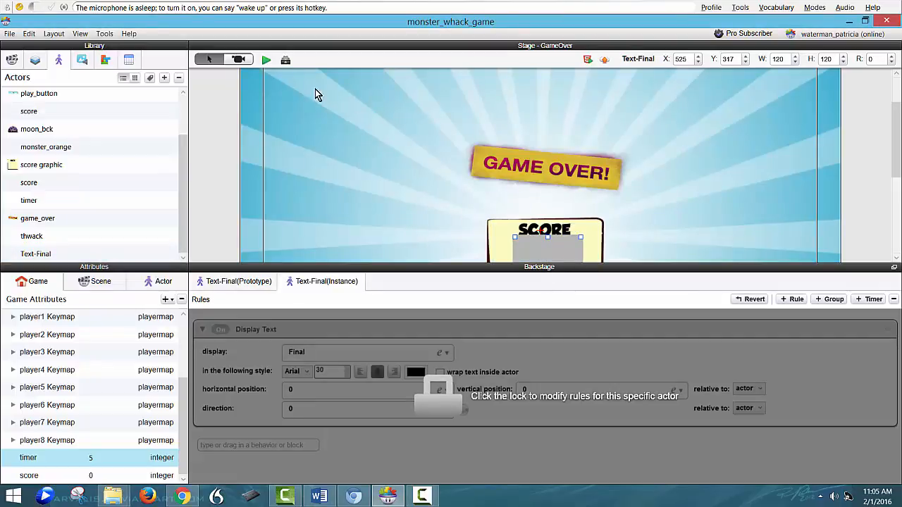
click(286, 61)
drag(576, 331, 589, 300)
drag(539, 281, 532, 280)
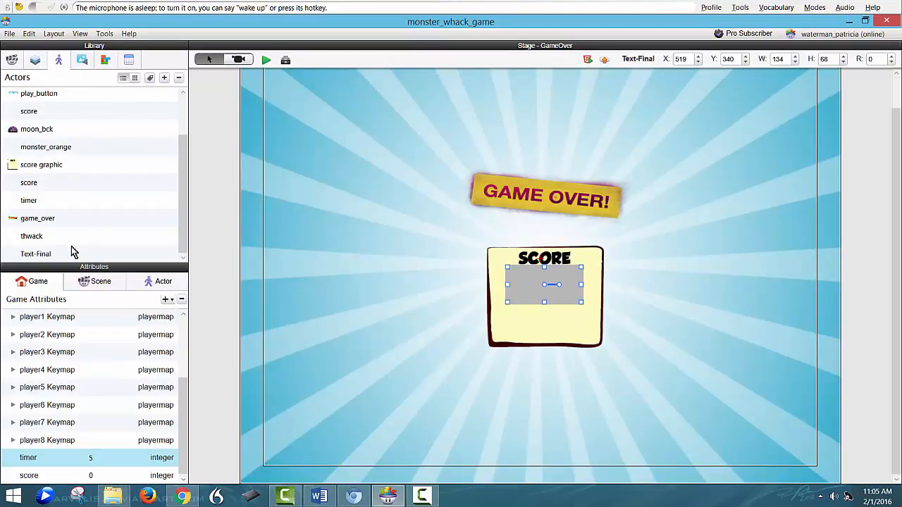
Place the score actor, about 154 by 127, on the score card below Text-Final and preview the game through to Game Over.
click(37, 255)
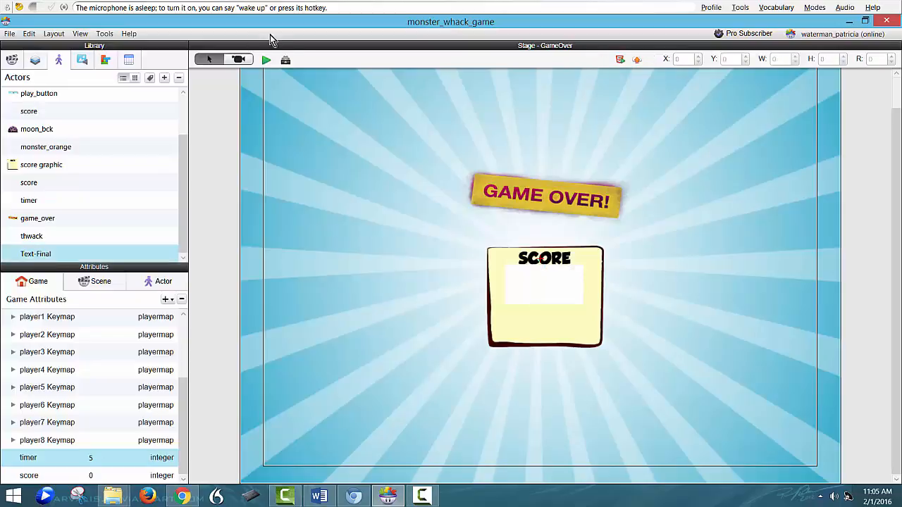
click(285, 61)
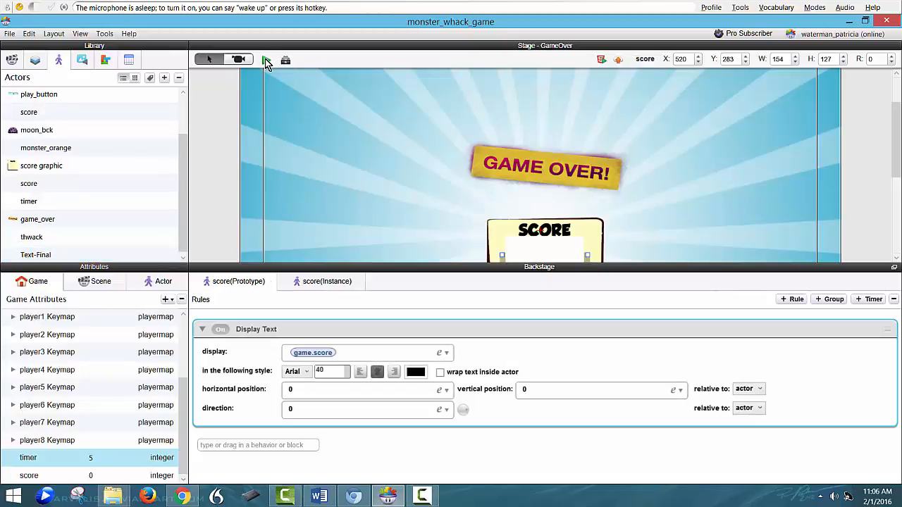
click(266, 61)
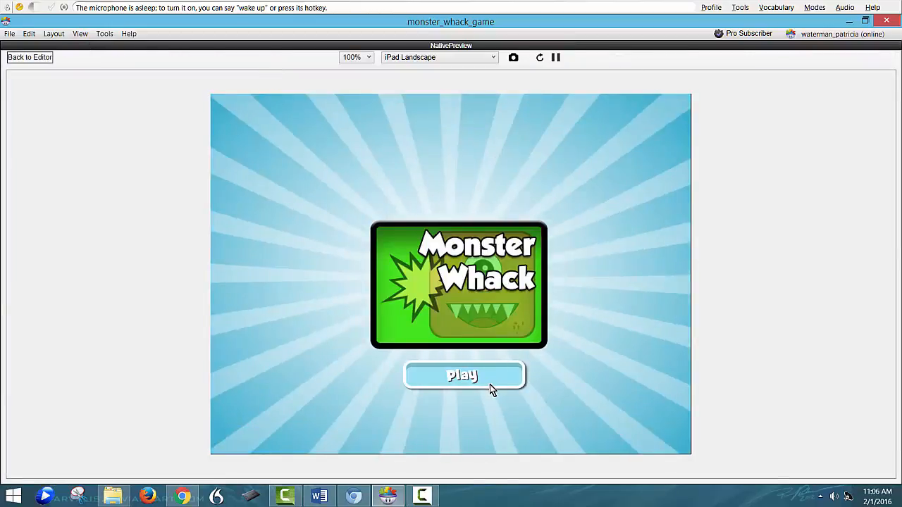
click(485, 379)
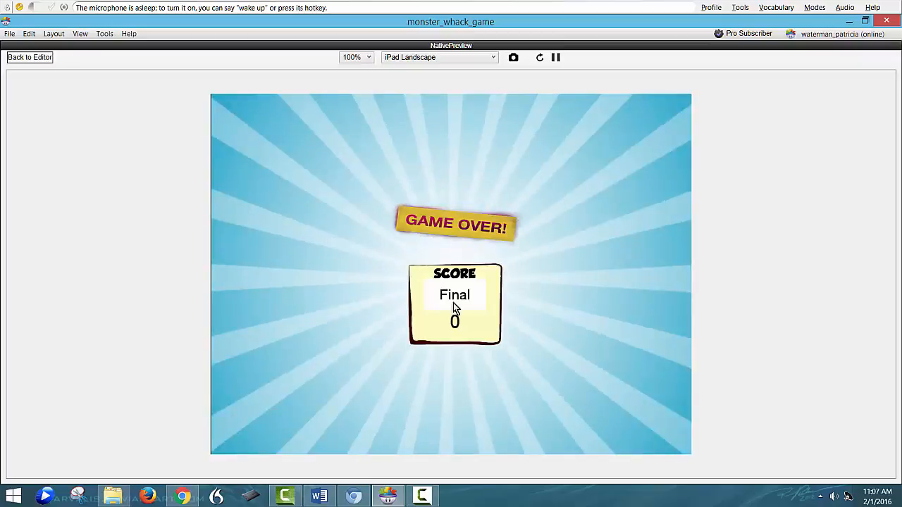
click(25, 59)
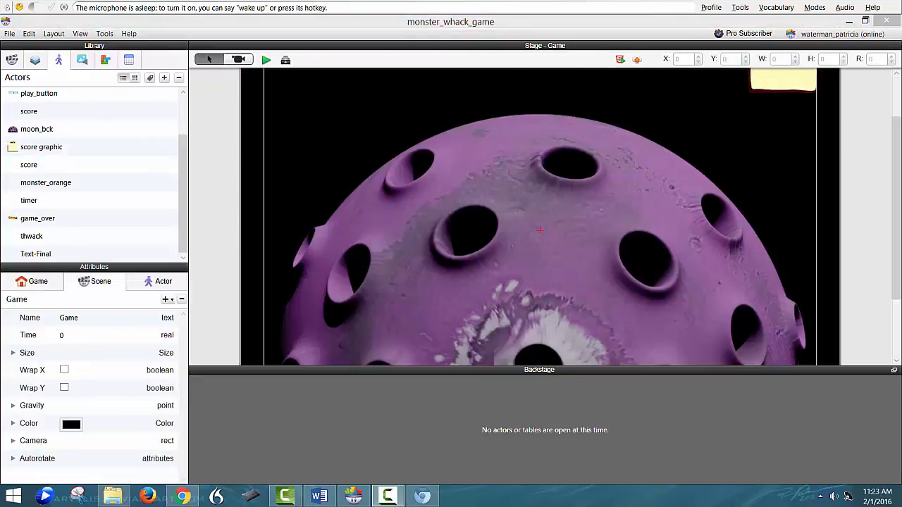
Open the monster_orange actor's rules in a detached Backstage window and enlarge it to show more of the rules.
double_click(45, 182)
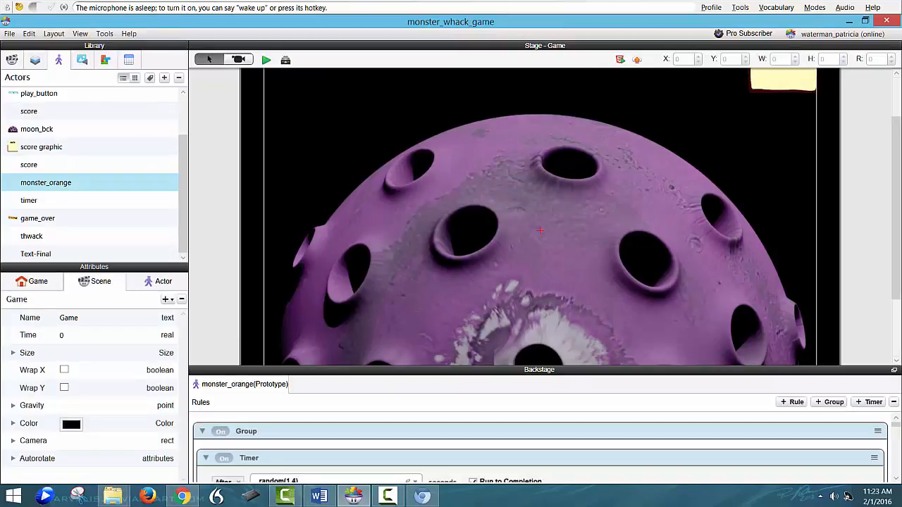
click(894, 370)
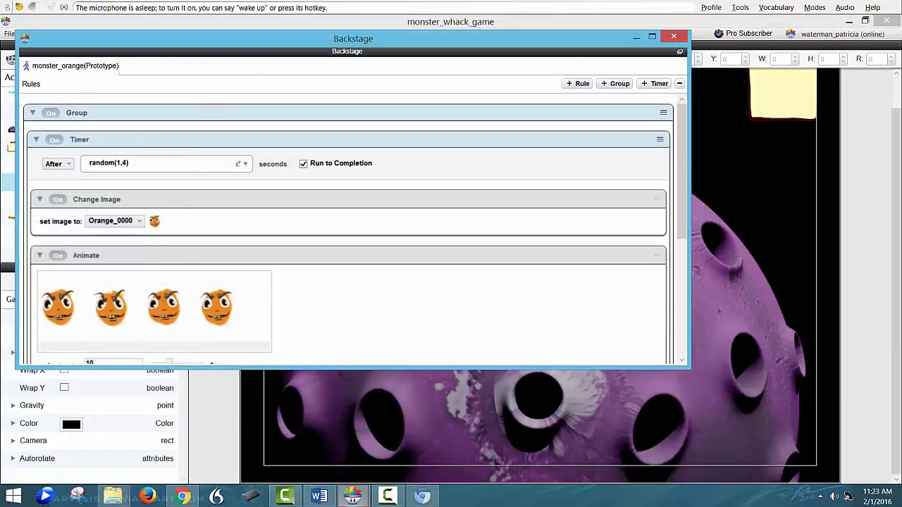
drag(423, 38, 516, 54)
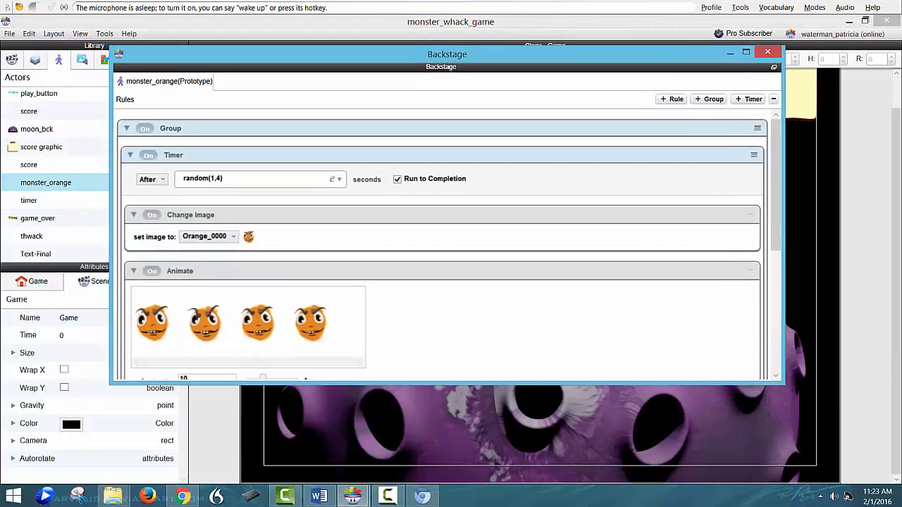
drag(366, 383, 367, 484)
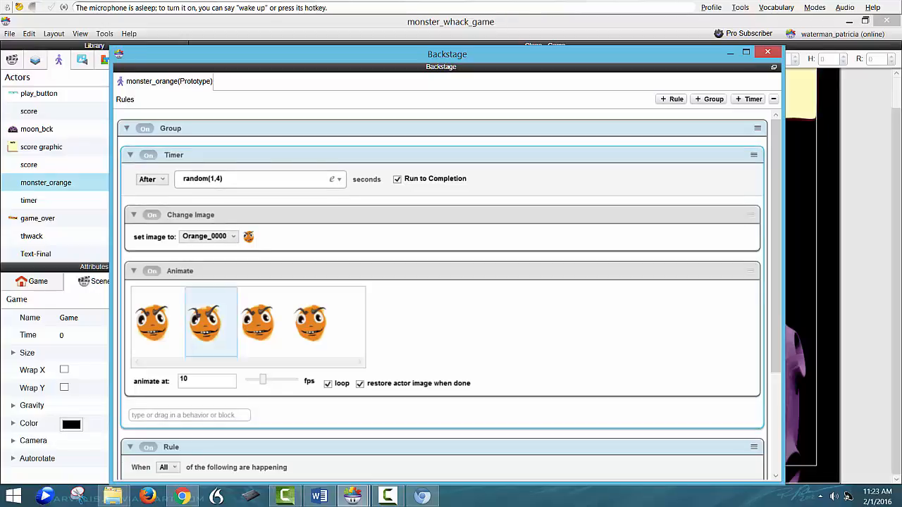
Add a Play Sound behavior to monster_orange's Timer and set its sound to slurp1.
click(189, 415)
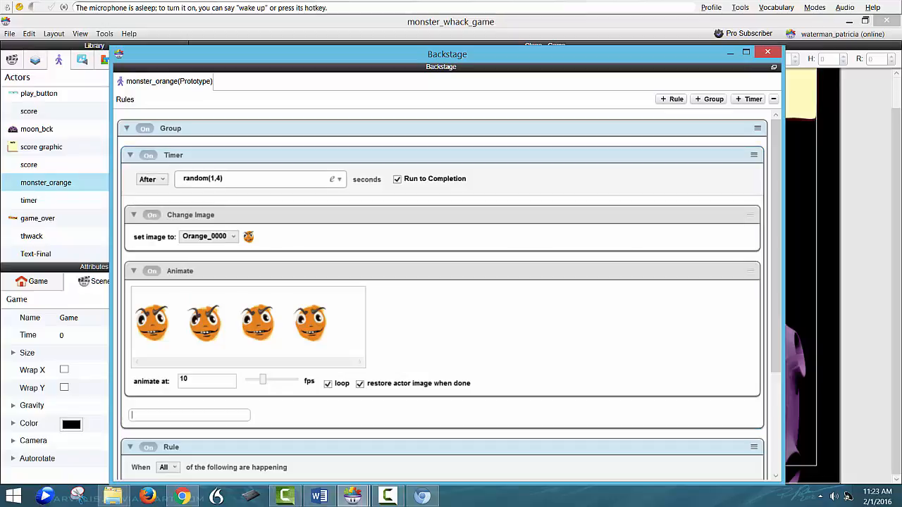
text(Platform - Login)
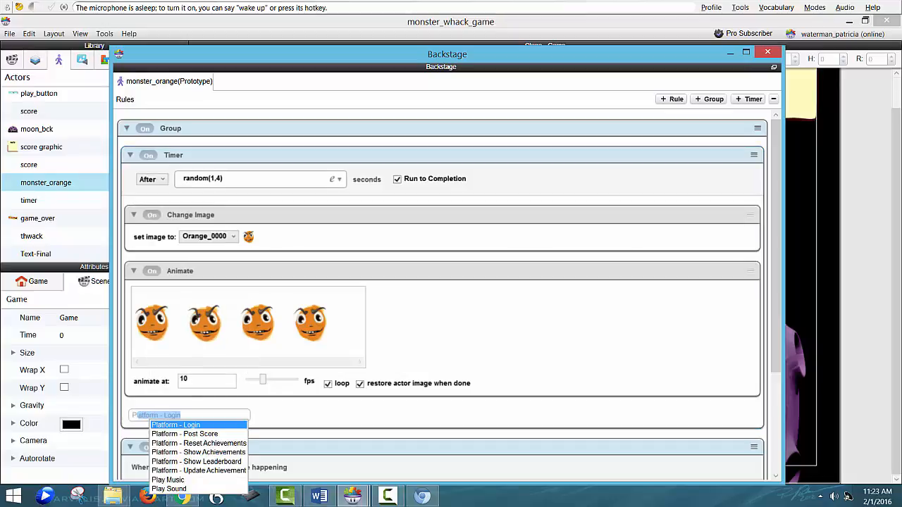
click(171, 489)
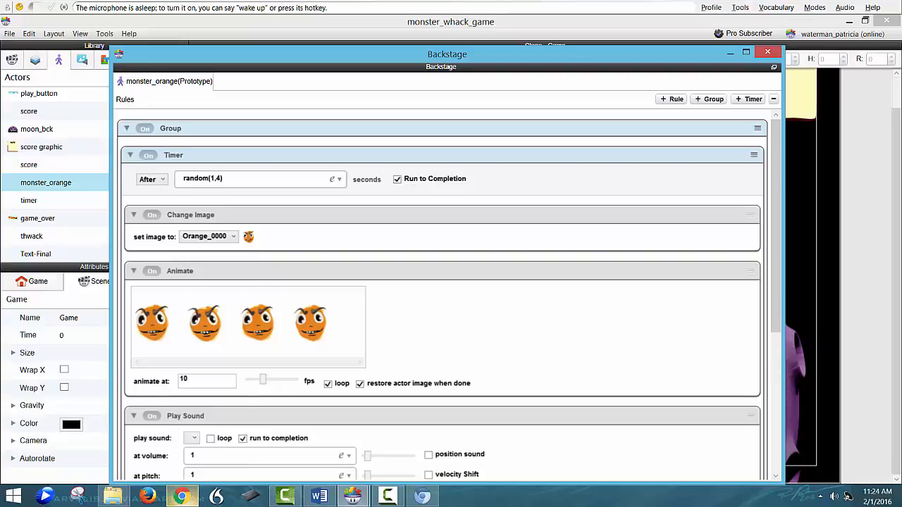
scroll(443, 296, down, 3)
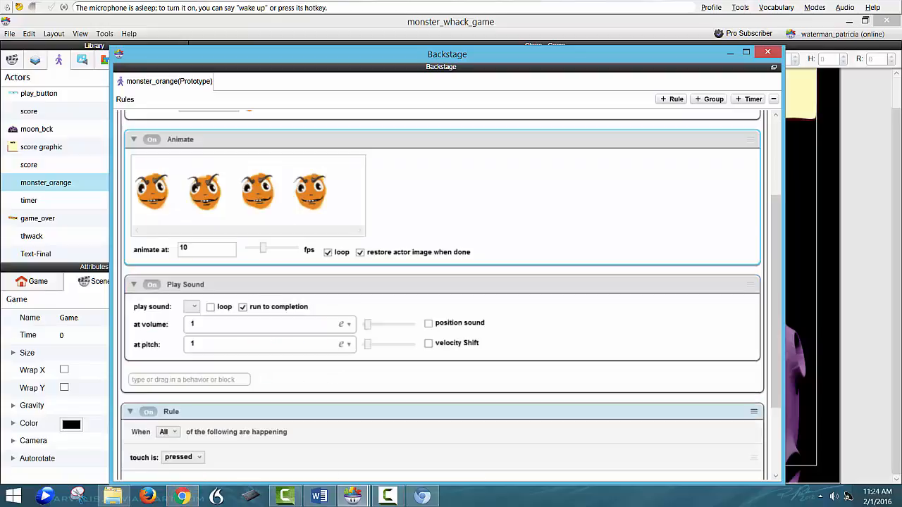
click(192, 307)
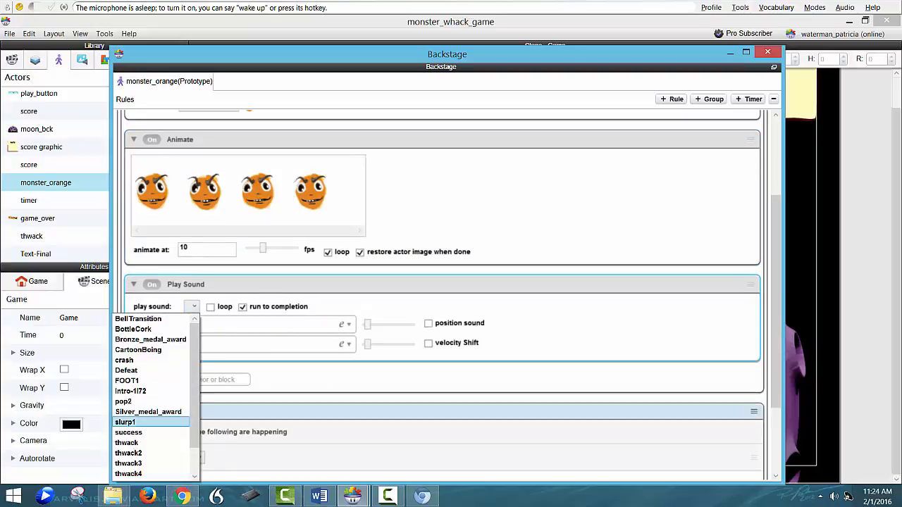
click(125, 422)
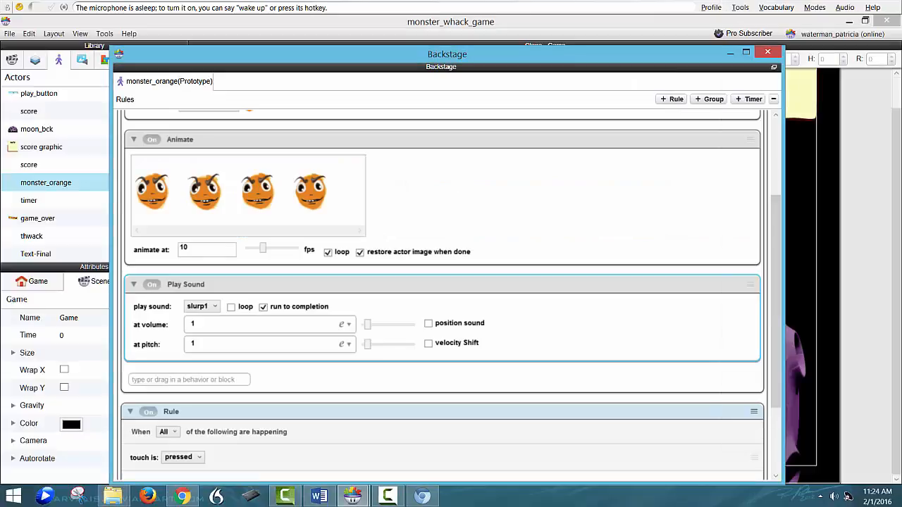
Move the Play Sound behavior above Change Image in monster_orange's Timer and save the project.
drag(185, 284, 256, 222)
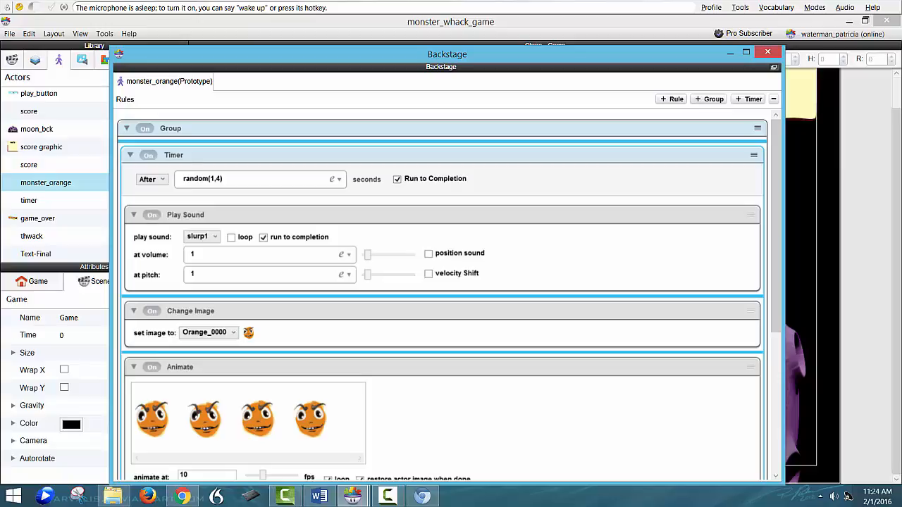
click(767, 51)
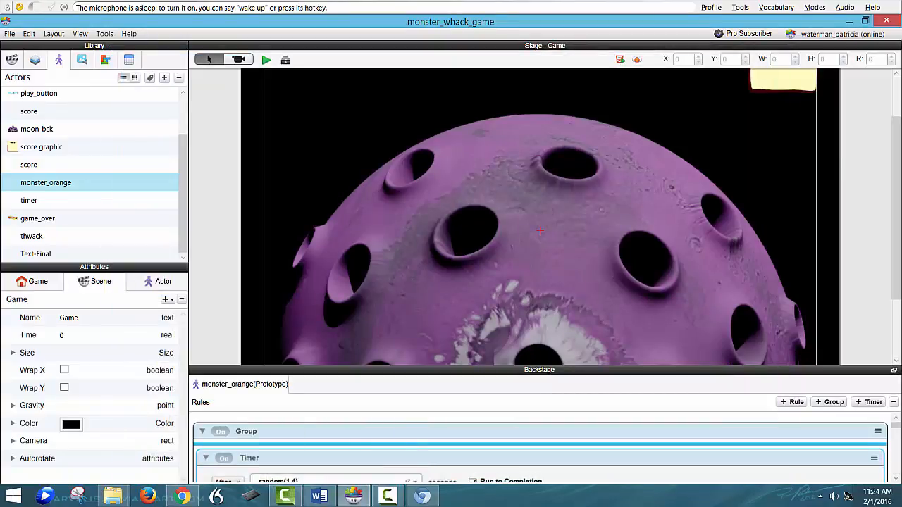
key(ctrl+s)
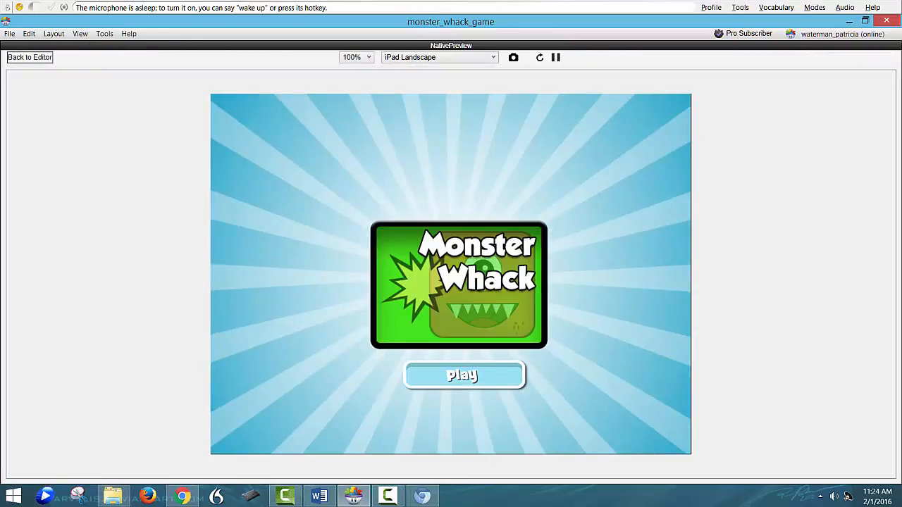
Play the previewed game, whacking several orange monsters to test the sound, and return to the editor.
click(464, 376)
click(372, 172)
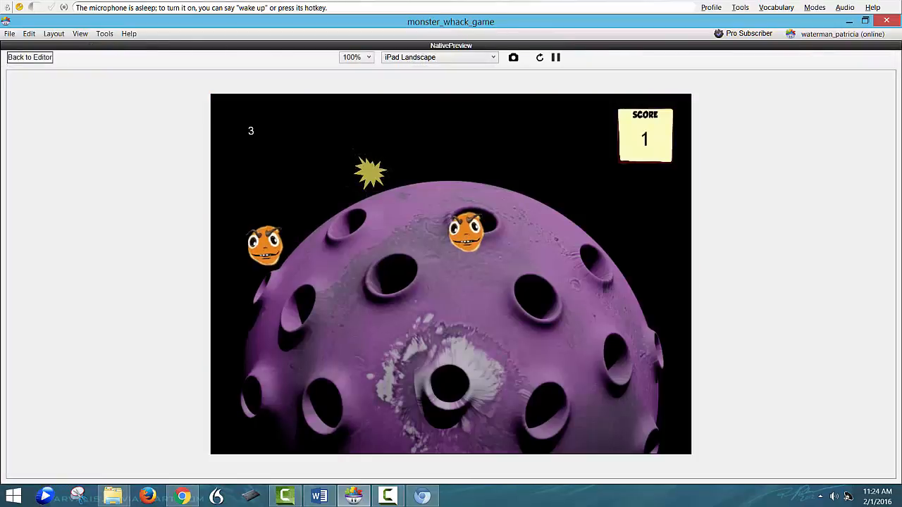
click(466, 233)
click(372, 171)
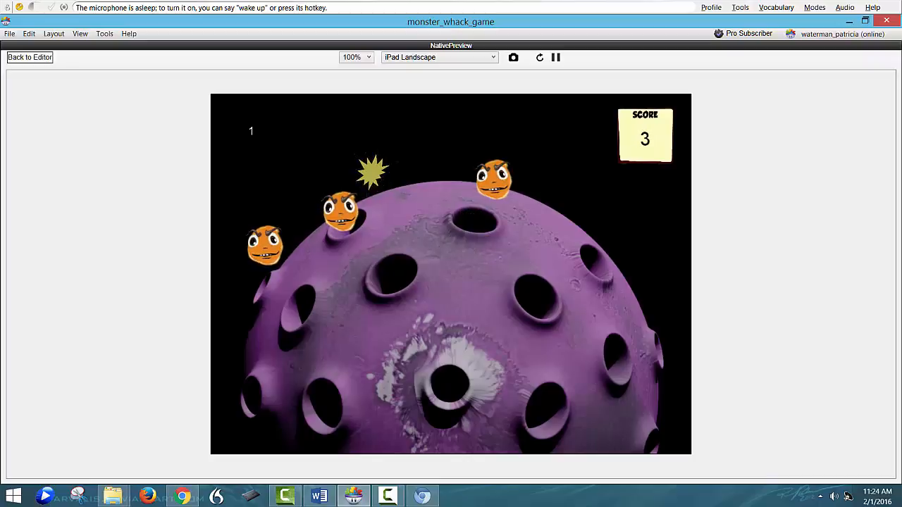
click(340, 209)
click(29, 57)
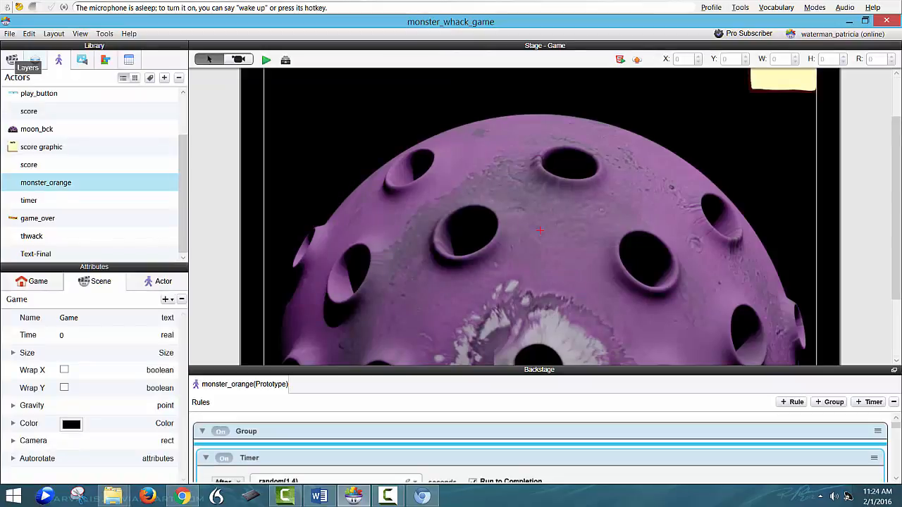
Rename the Game scene's Background layer as monsters.
click(34, 59)
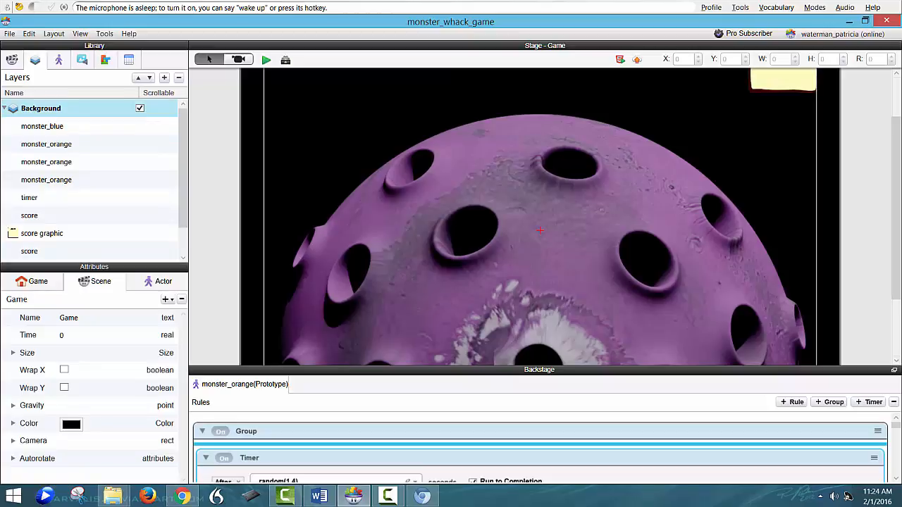
double_click(42, 109)
key(BackSpace)
text(monsters)
click(47, 162)
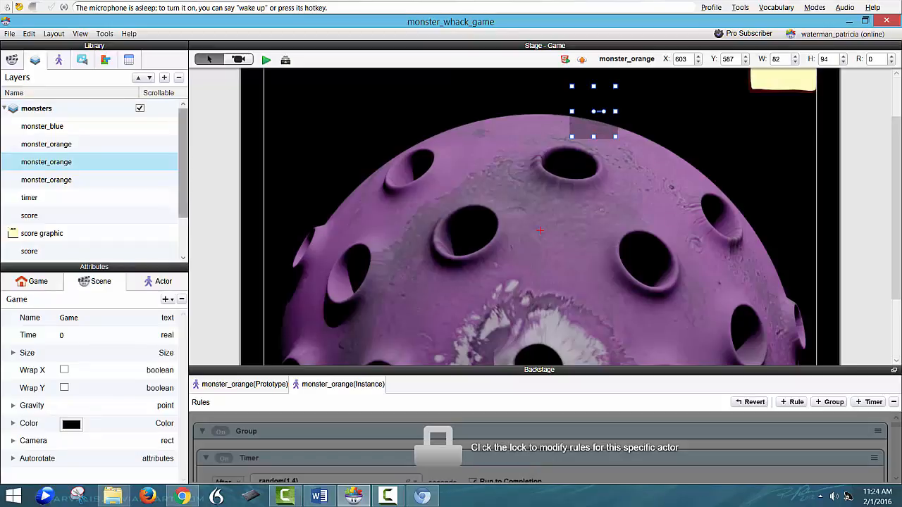
Rename the new Layer 1, located below moon_bck in the layer list, as background.
drag(183, 163, 184, 200)
double_click(32, 253)
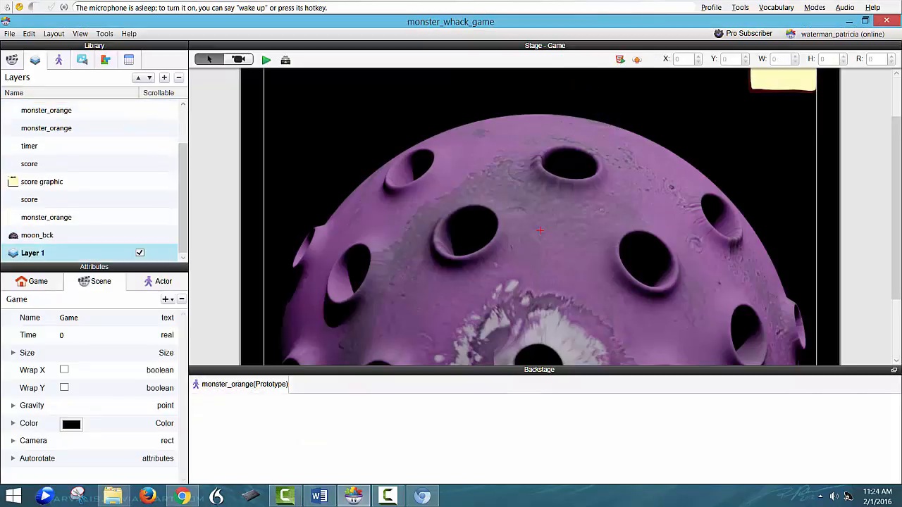
text(back)
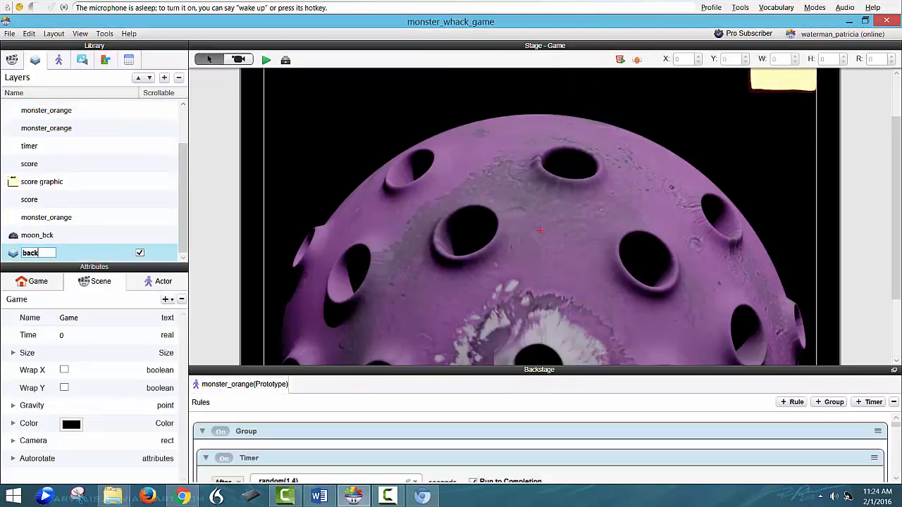
text(ground)
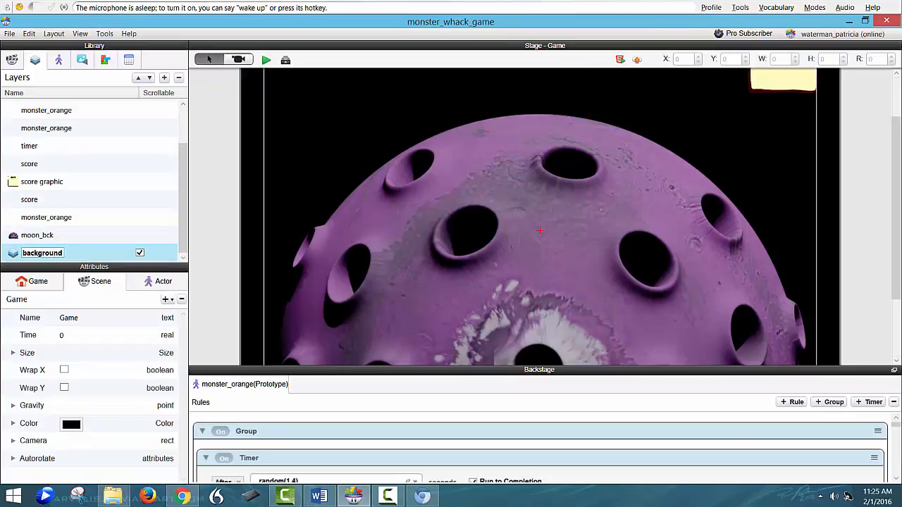
Move moon_bck into the background layer and remove the extra monster_orange instance listed last in the monsters layer.
click(539, 230)
drag(37, 235, 34, 256)
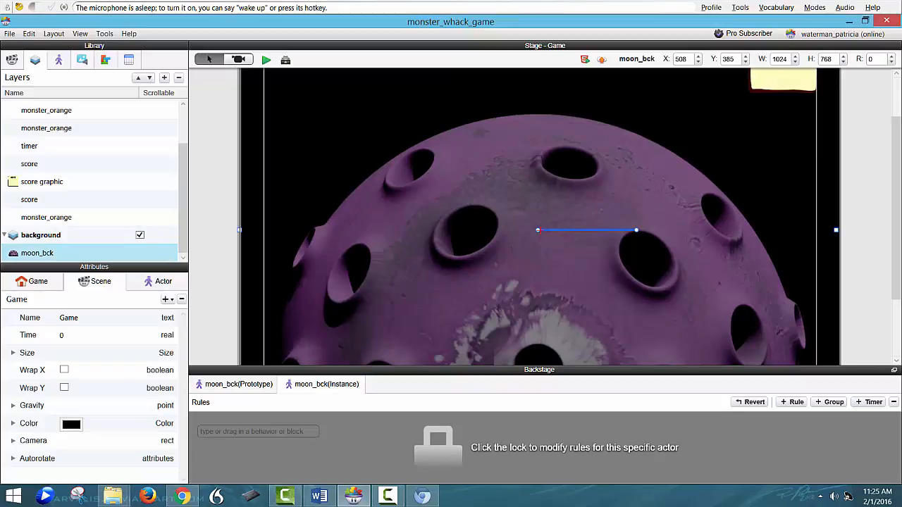
click(46, 218)
click(539, 230)
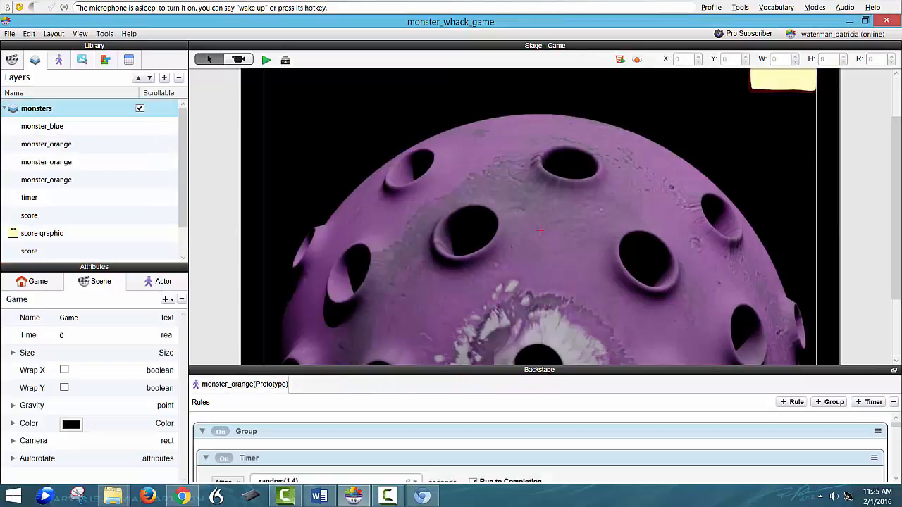
Rename Layer 1, located below the background layer's moon_bck actor, as HUd.
click(30, 216)
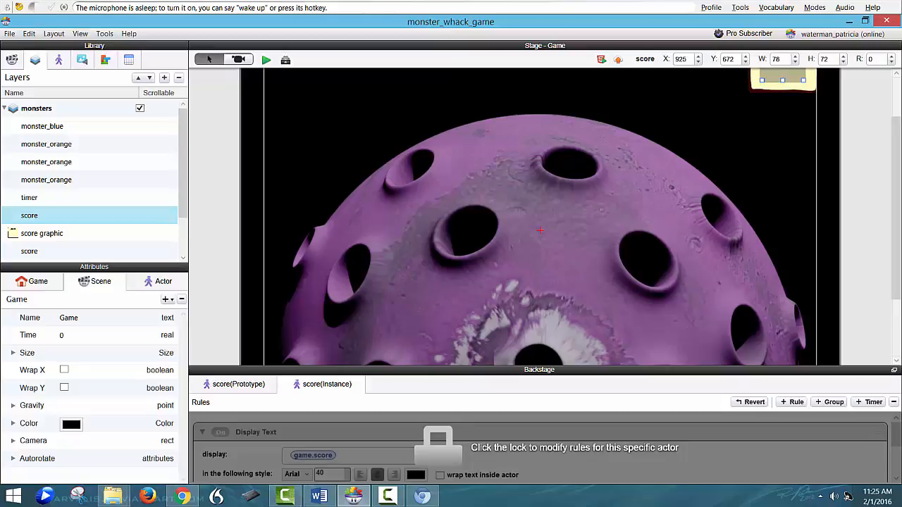
scroll(91, 179, down, 1)
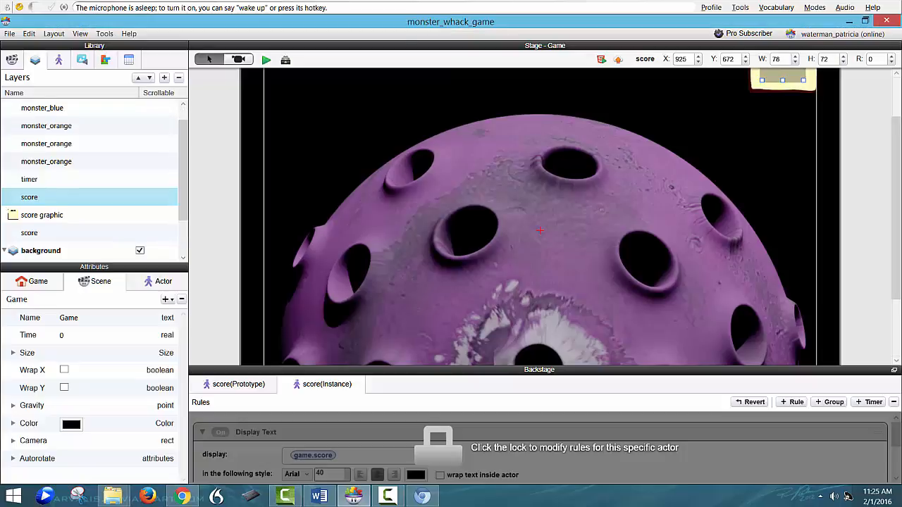
scroll(92, 180, down, 3)
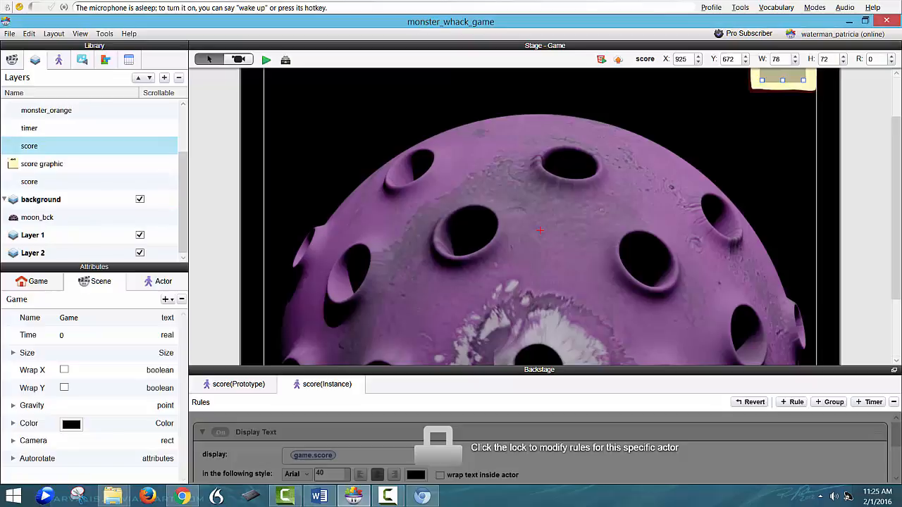
double_click(33, 235)
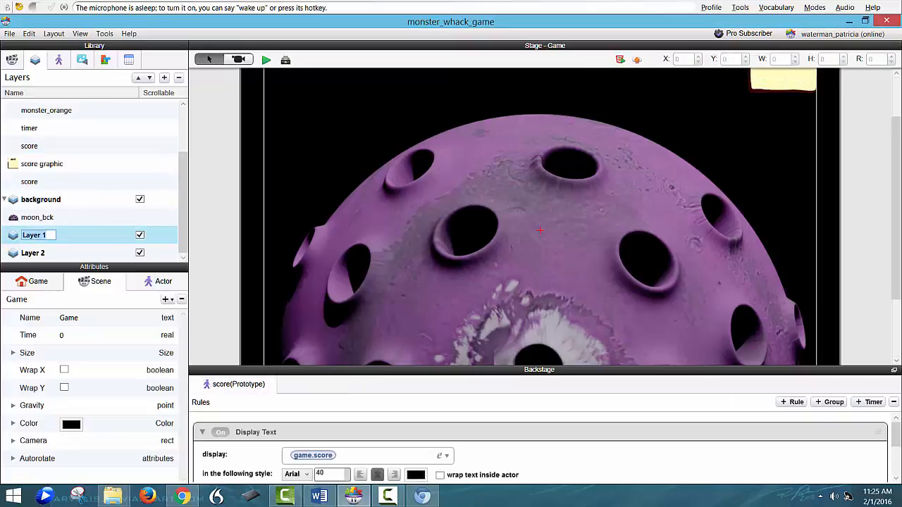
text(HU)
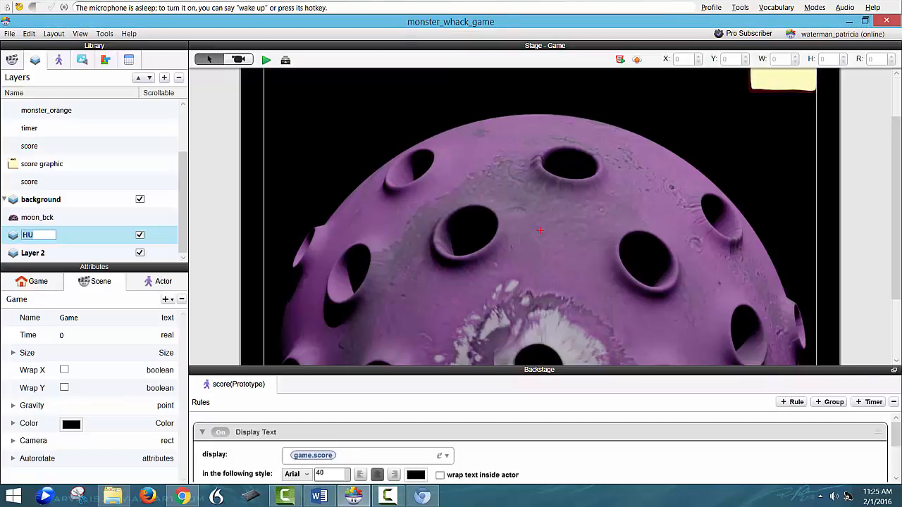
click(34, 235)
key(Return)
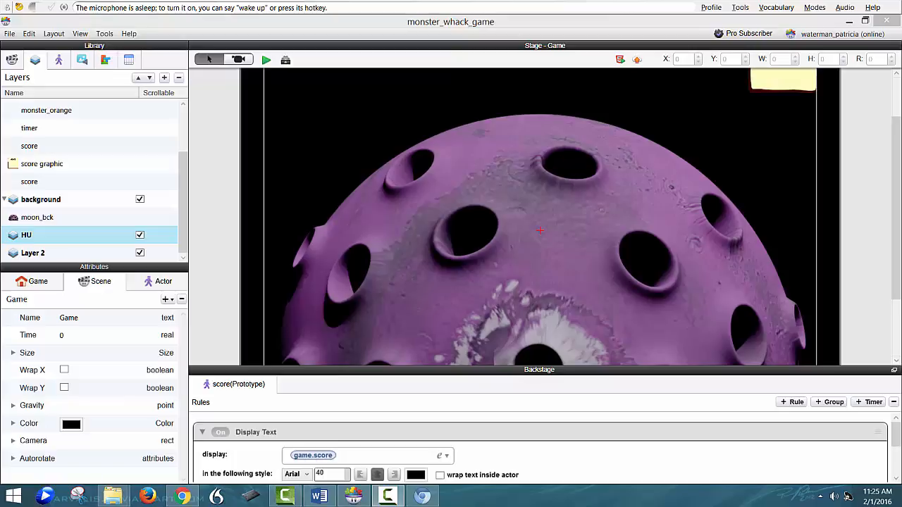
double_click(32, 235)
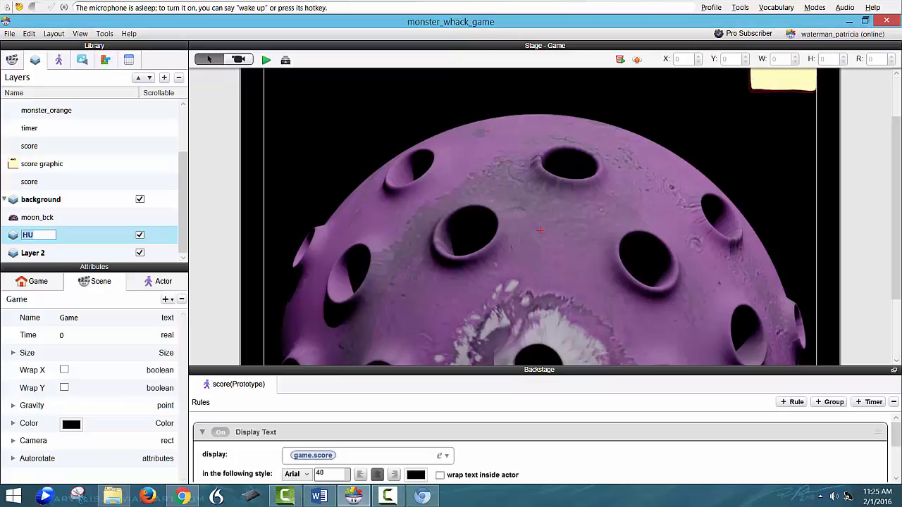
double_click(31, 235)
click(33, 236)
text(d)
key(Return)
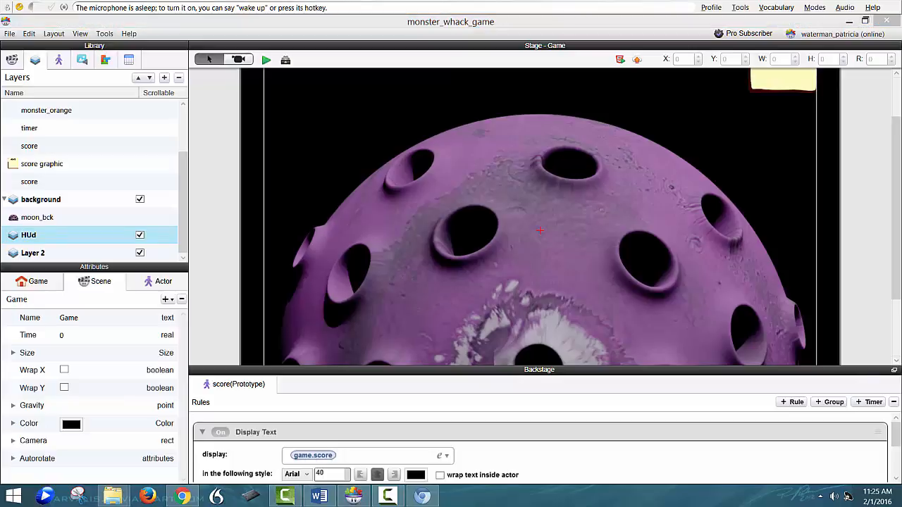
Delete the unused Layer 2 from the Game scene's layers.
drag(34, 113, 37, 125)
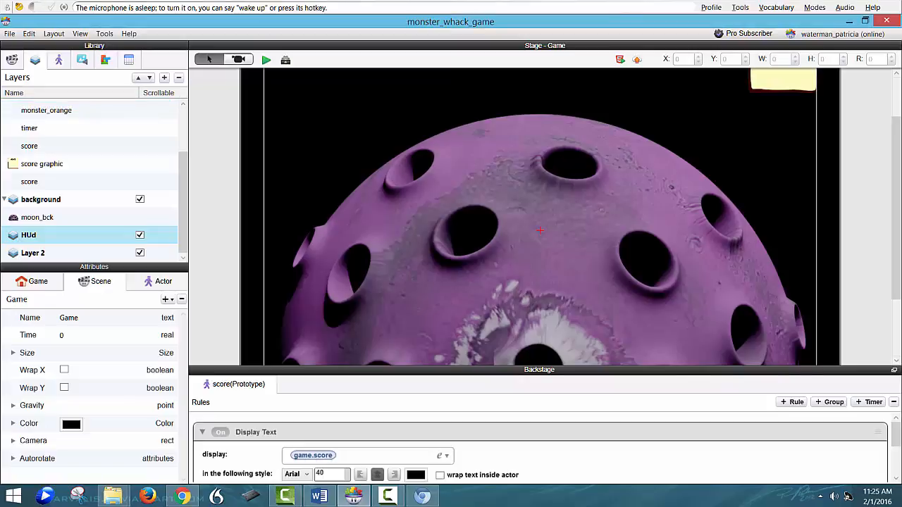
click(33, 252)
key(Delete)
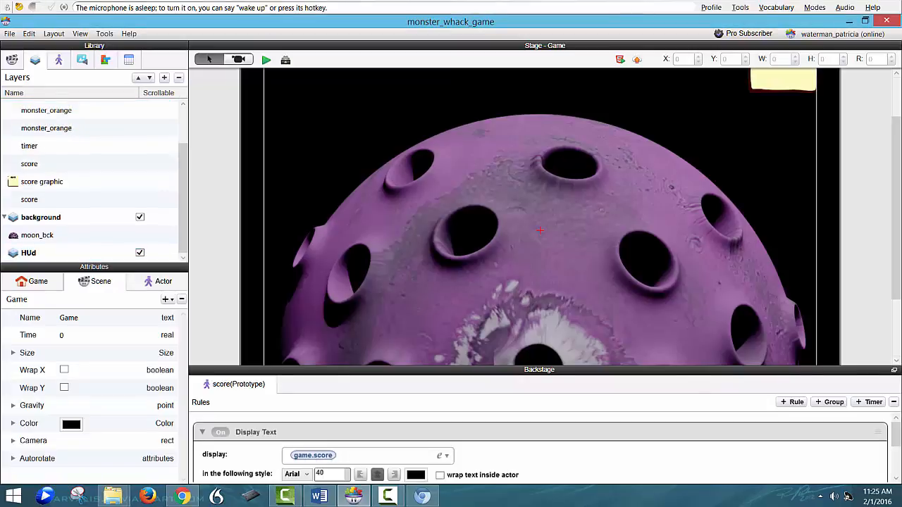
Move the HUd layer above the monsters layer and make it non-scrollable.
click(33, 253)
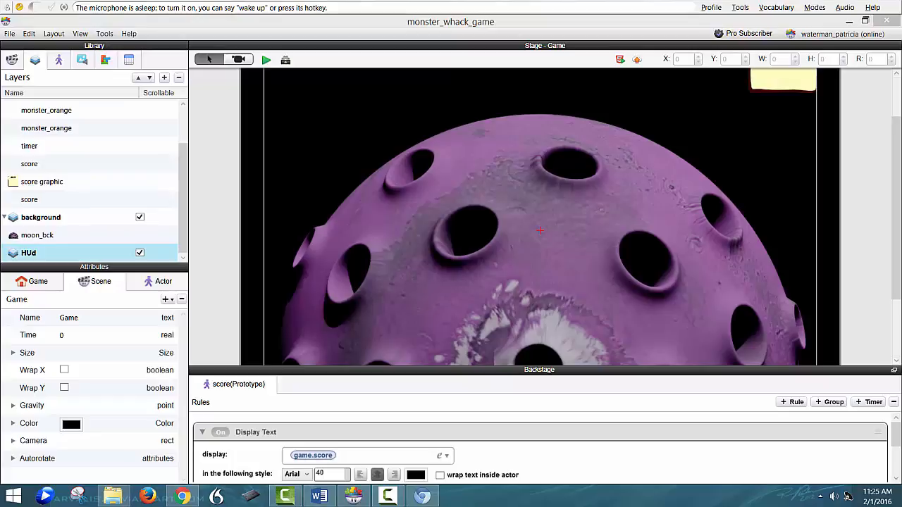
drag(32, 253, 34, 214)
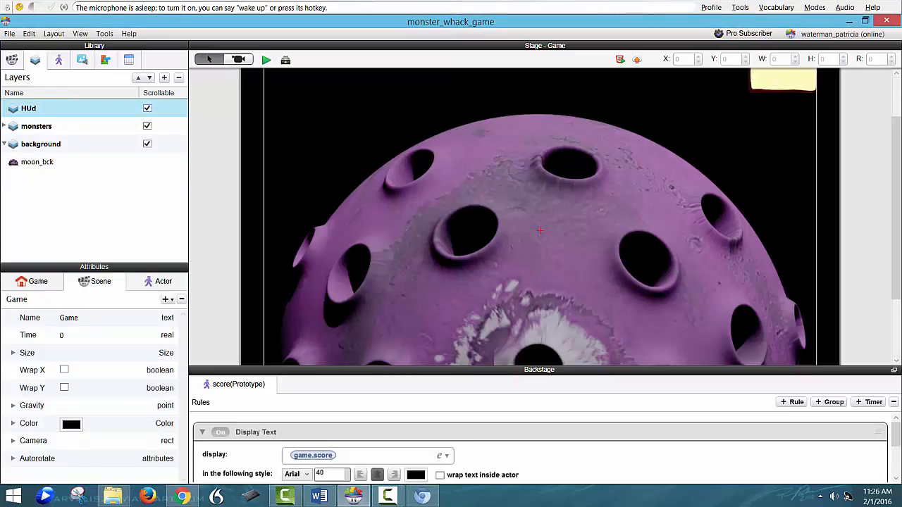
click(147, 108)
Move the timer and the first score actor listed in the monsters layer into the HUd layer.
click(41, 144)
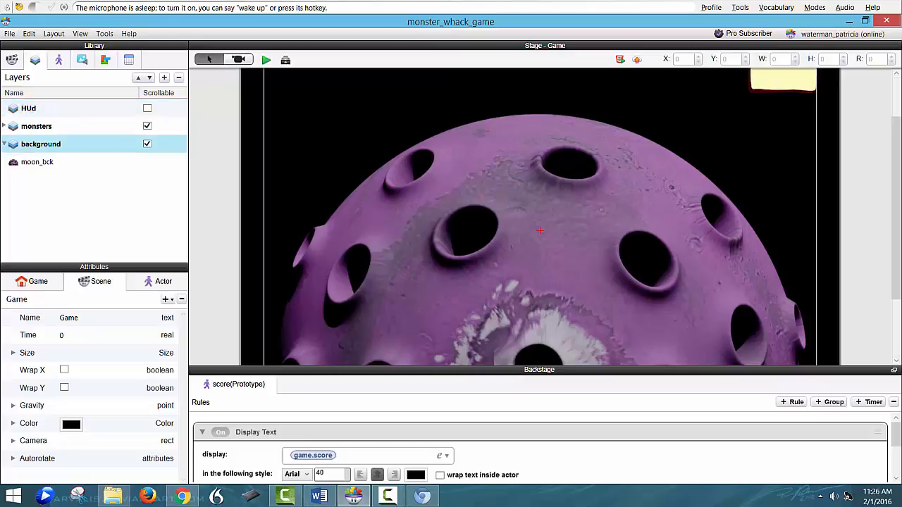
click(540, 231)
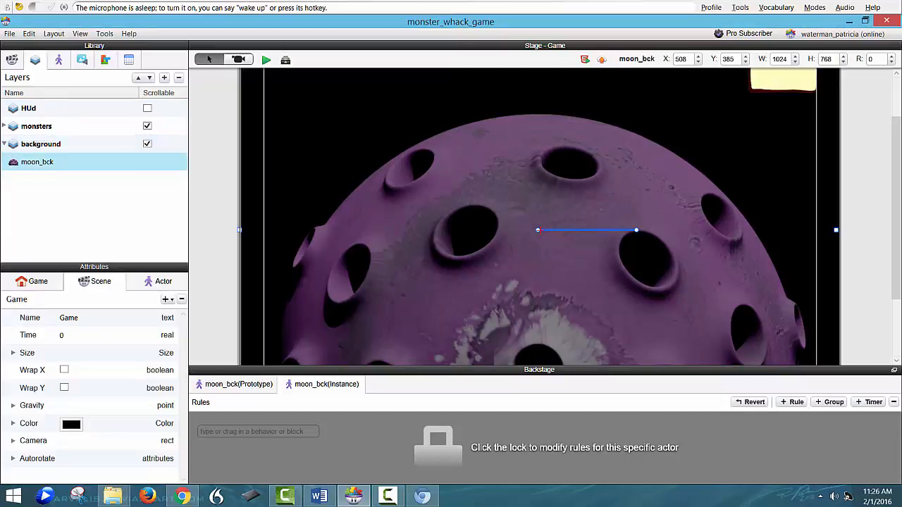
drag(37, 162, 32, 149)
click(4, 144)
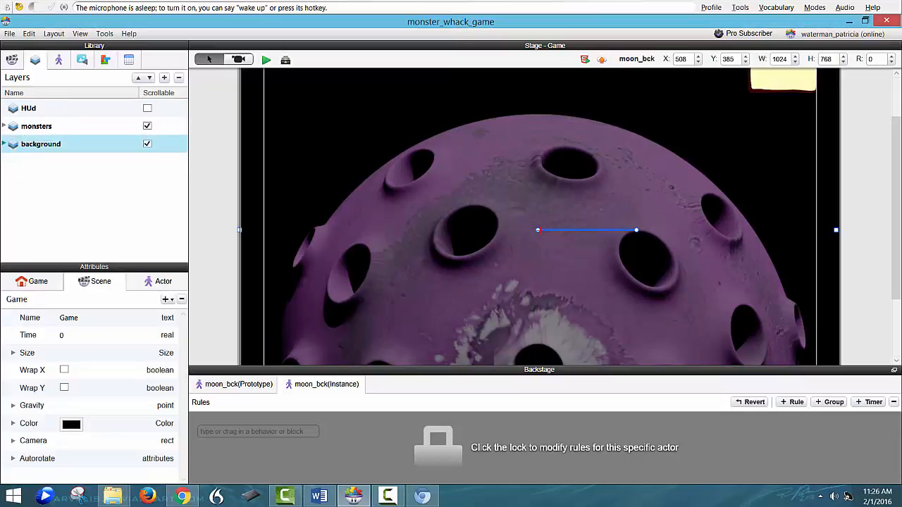
click(4, 126)
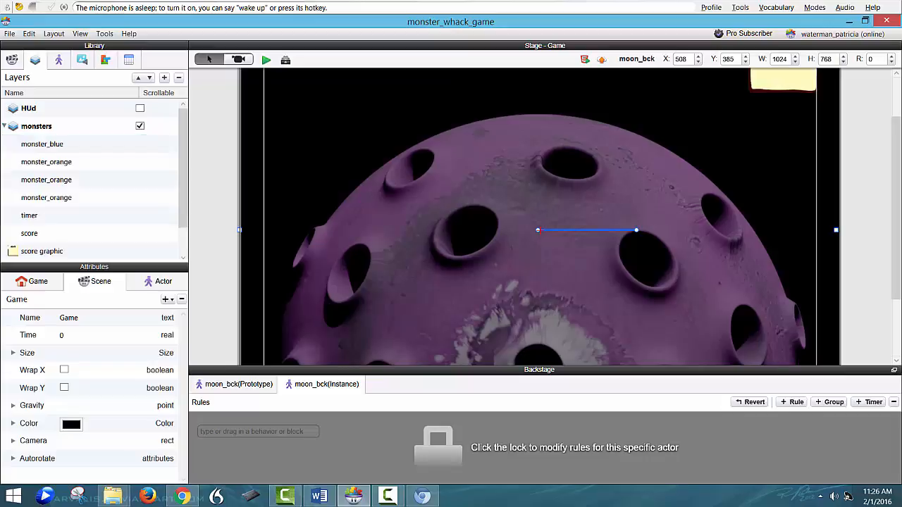
drag(29, 215, 29, 109)
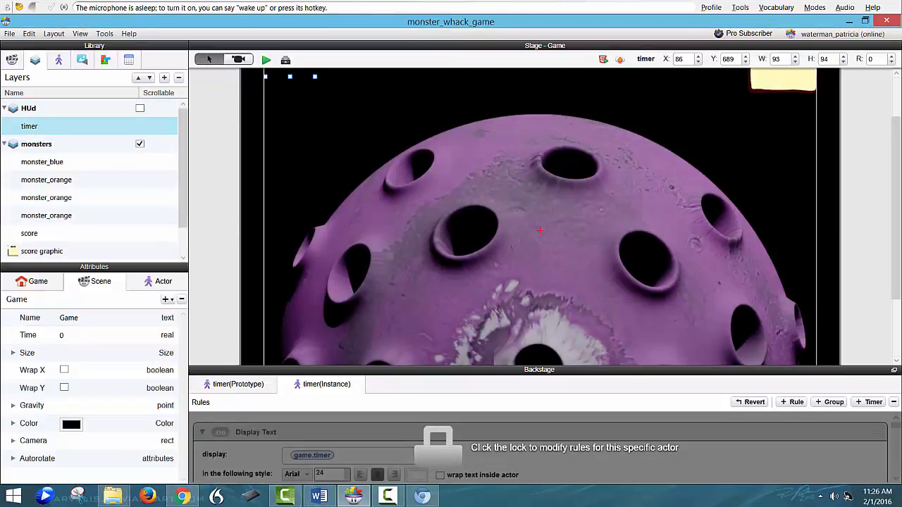
drag(29, 233, 29, 109)
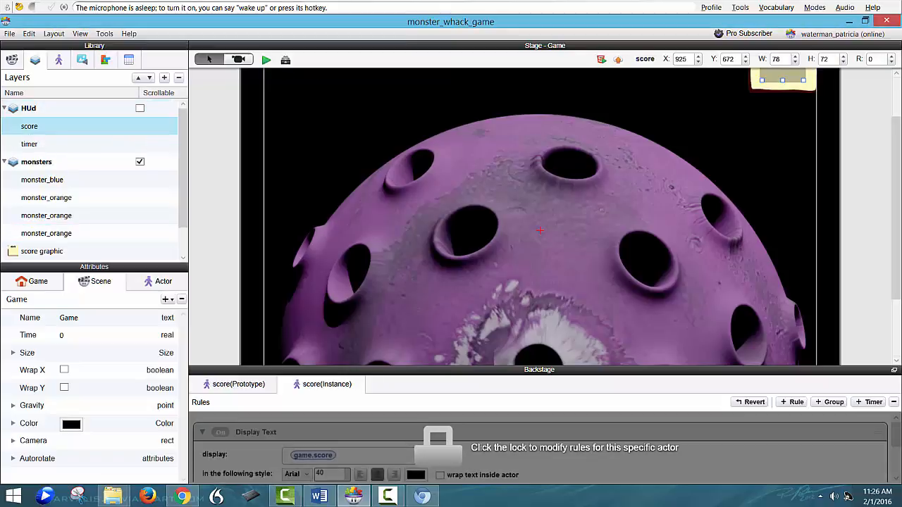
Delete monster_blue and the two lower monster_orange instances from the monsters layer.
drag(183, 169, 183, 184)
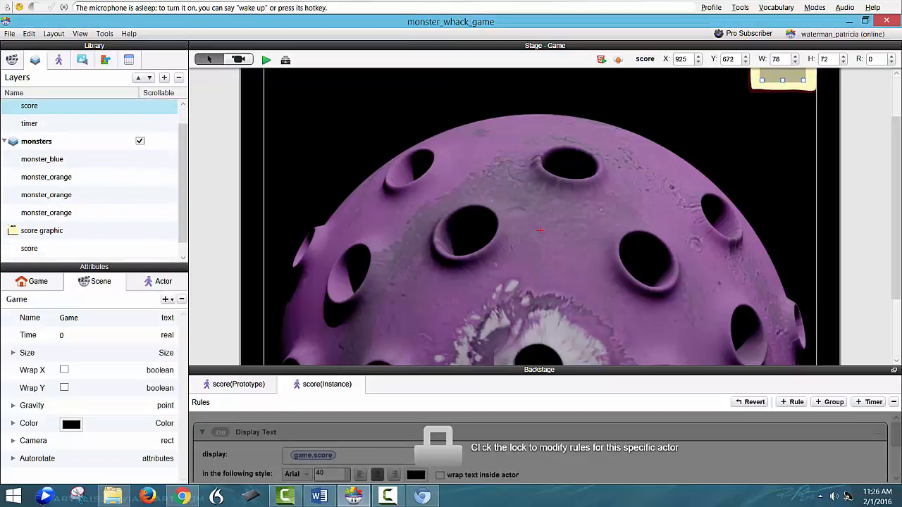
click(43, 160)
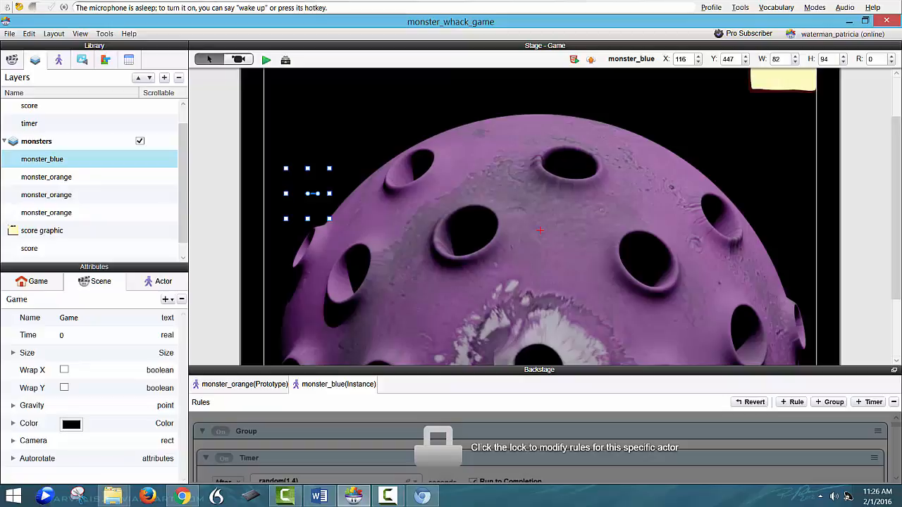
key(Delete)
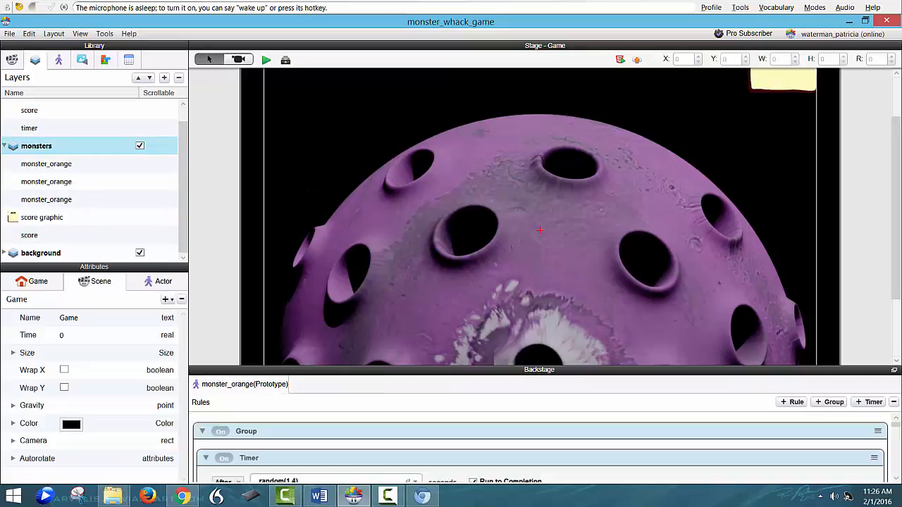
scroll(95, 181, up, 1)
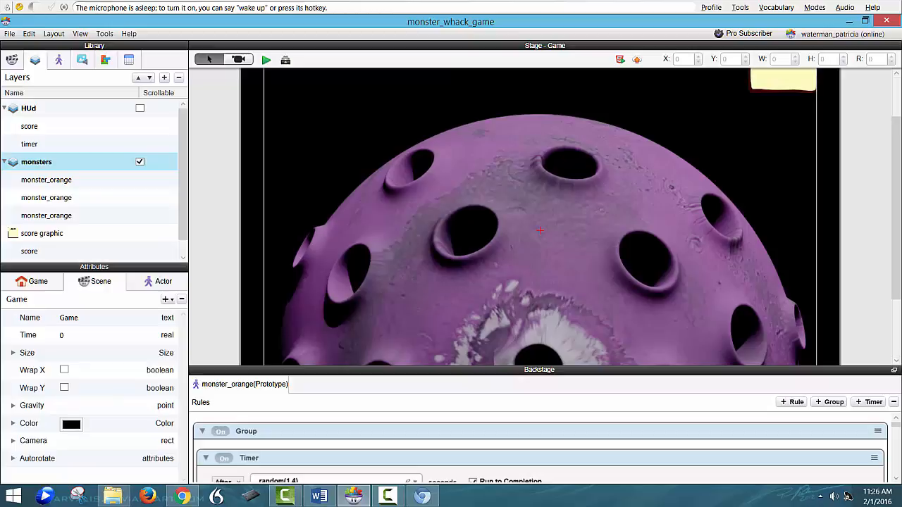
click(46, 198)
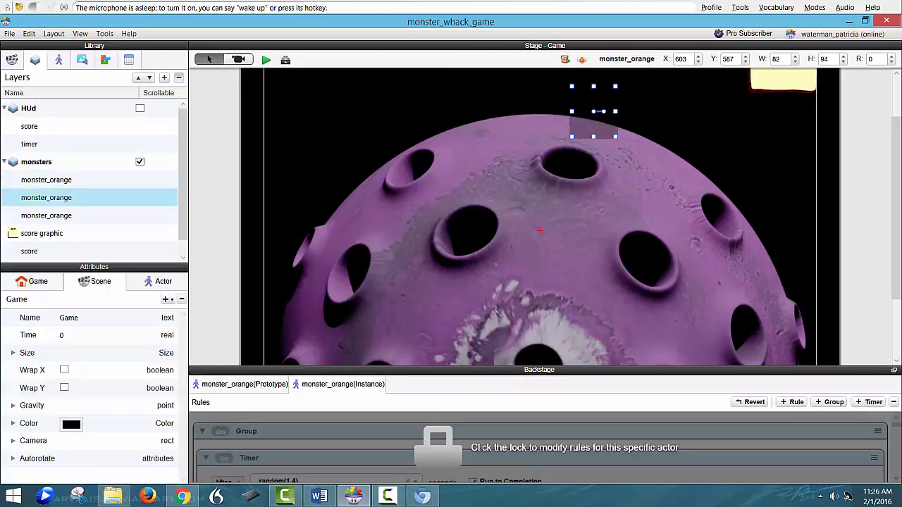
key(Delete)
click(46, 199)
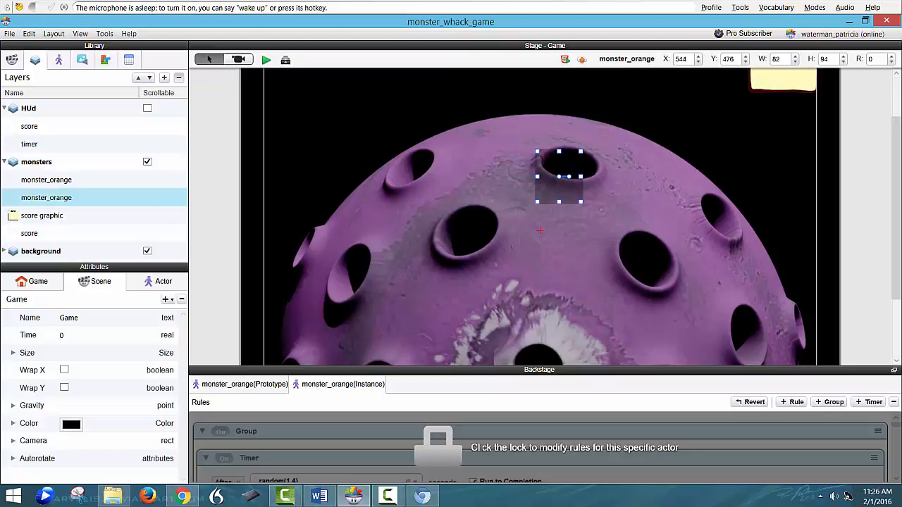
click(179, 78)
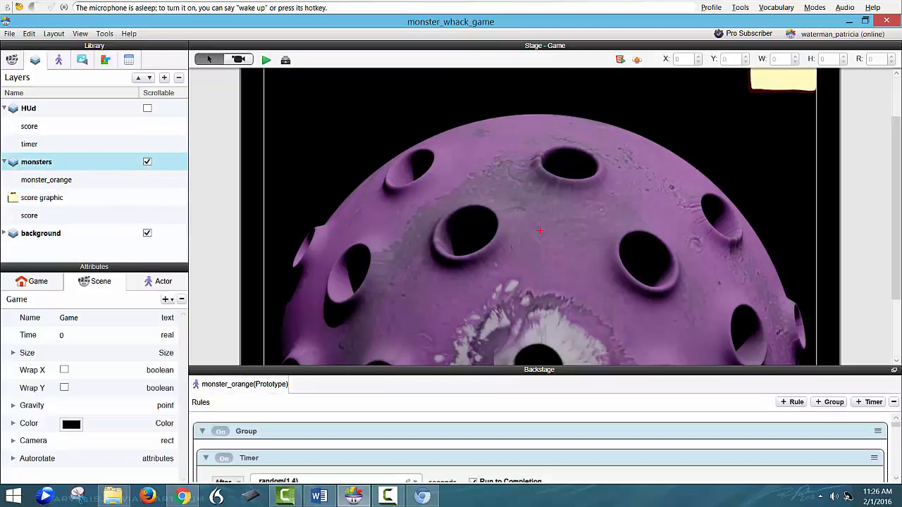
Move the remaining monster_orange instance over the moon's upper-left crater at about X 285, Y 515, and widen it to about 92.
click(46, 179)
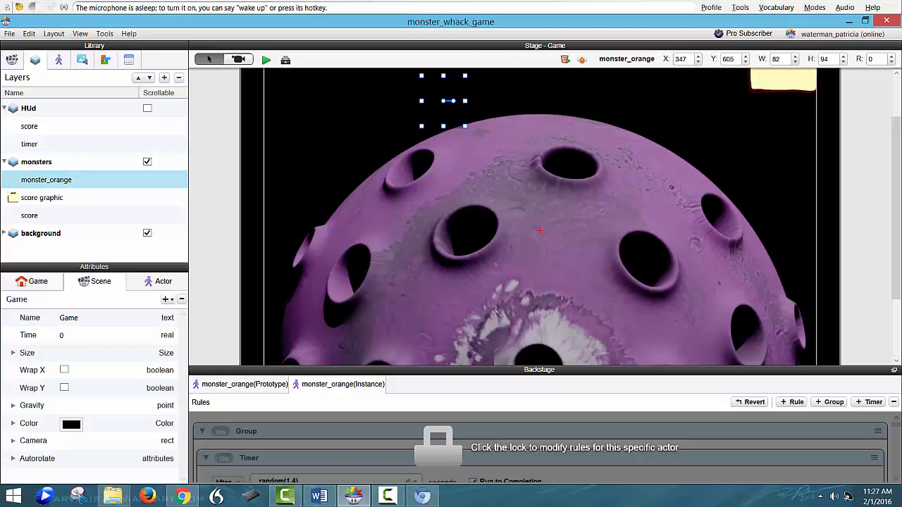
drag(443, 101, 406, 153)
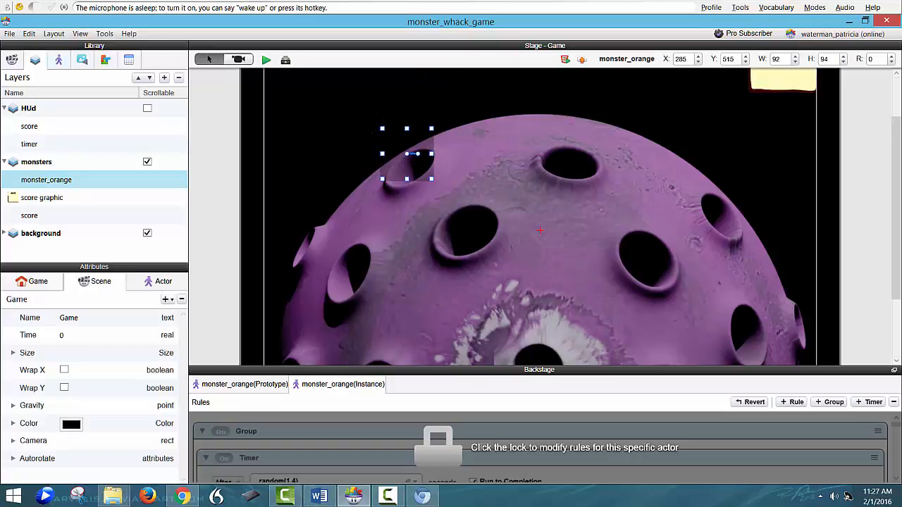
Duplicate the monster_orange actor in the project's actor list.
click(58, 60)
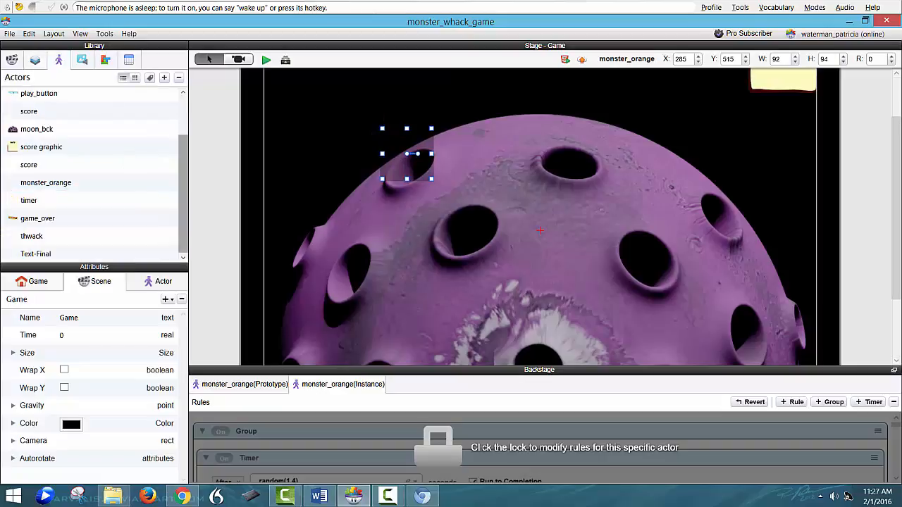
mouse_move(183, 194)
mouse_down()
mouse_move(184, 155)
mouse_move(184, 181)
mouse_up()
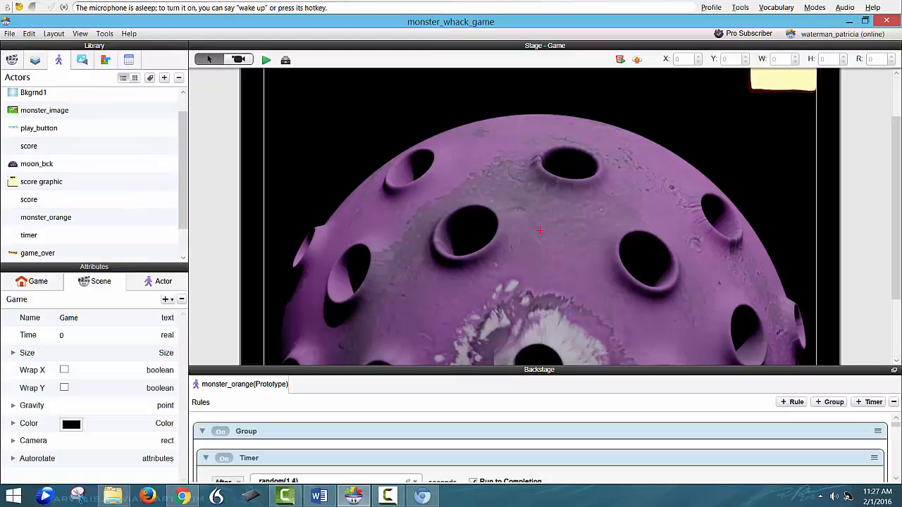
click(46, 218)
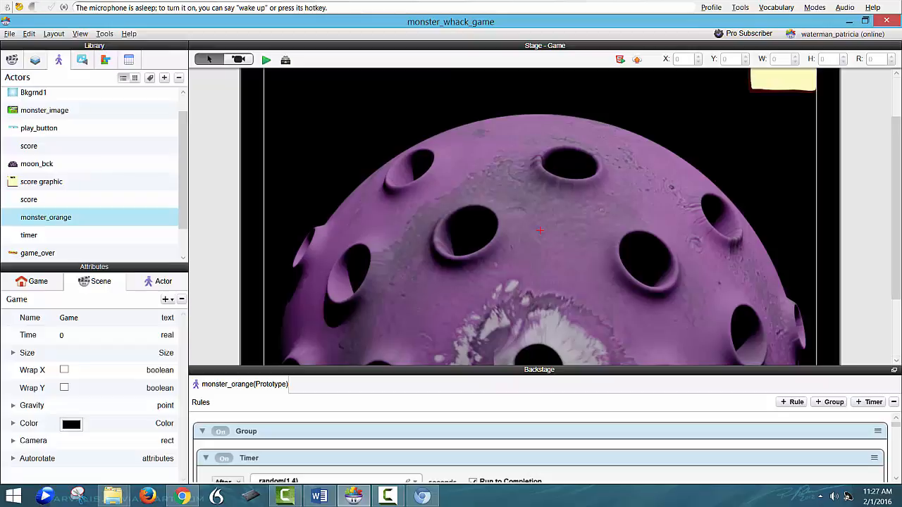
drag(45, 218, 59, 229)
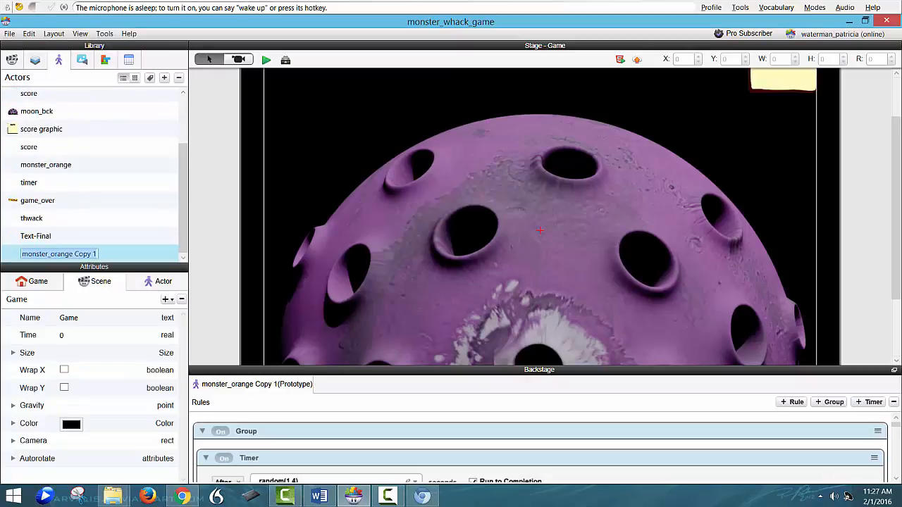
Rename the duplicated actor as monster_blue and place an instance over the moon's uppermost crater at about X 579, Y 546.
double_click(62, 254)
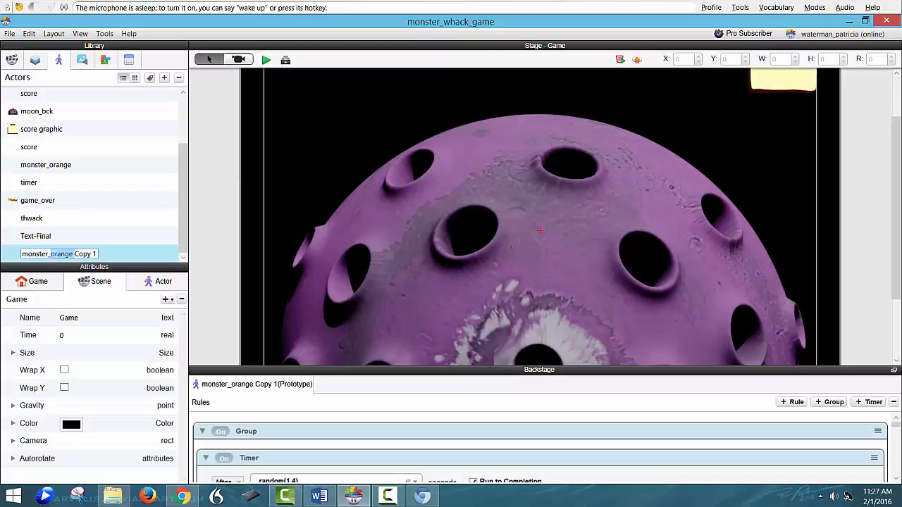
text(blue)
key(shift+Right)
key(shift+Right)
key(shift+Right)
key(shift+Right)
key(shift+Right)
key(shift+Right)
click(86, 255)
drag(64, 254, 88, 254)
key(BackSpace)
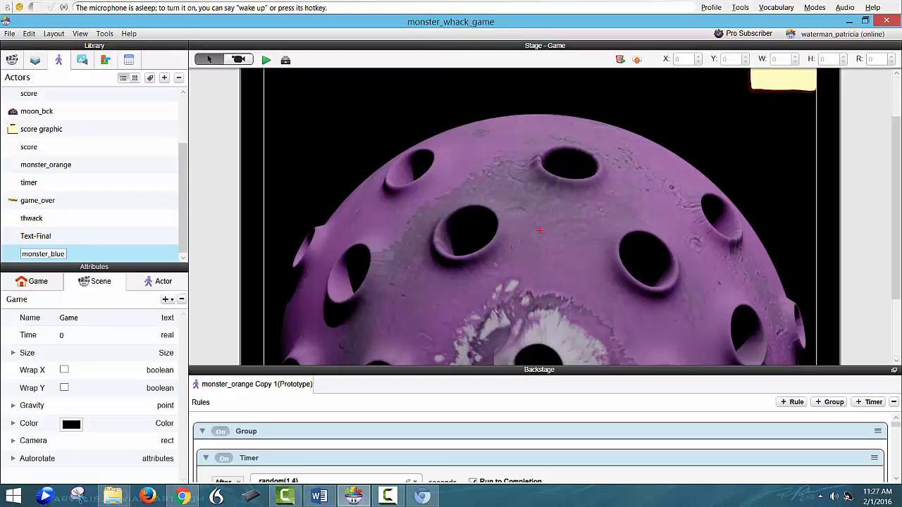
key(Return)
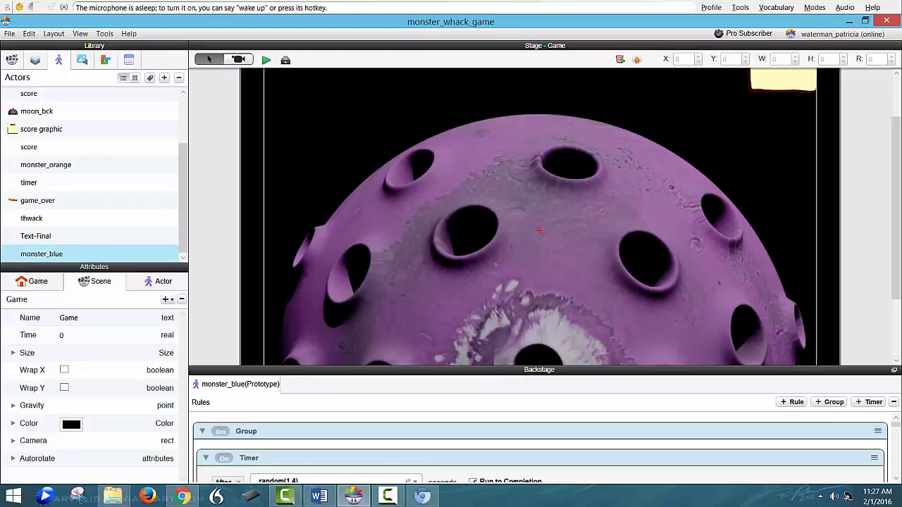
drag(41, 254, 589, 135)
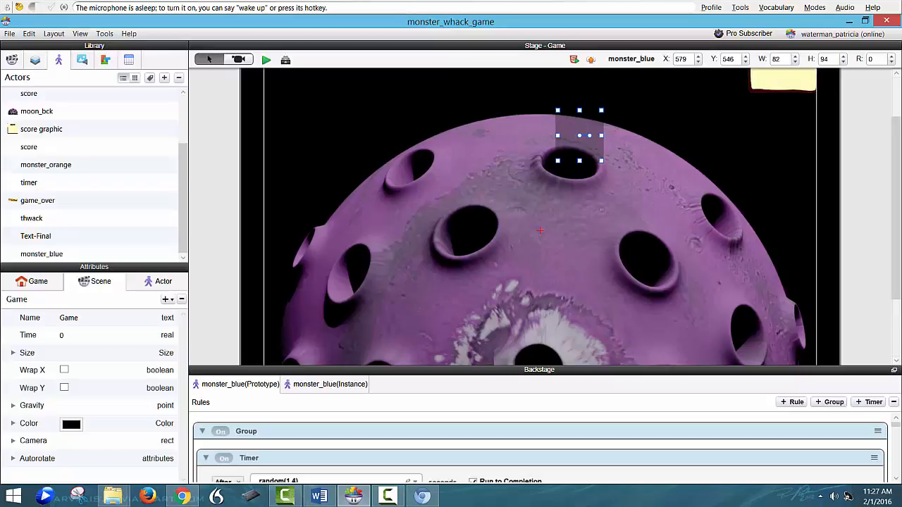
Set the Change Image behavior in monster_blue's timer to the blue_0000 image, working in an enlarged, undocked Backstage window.
click(894, 370)
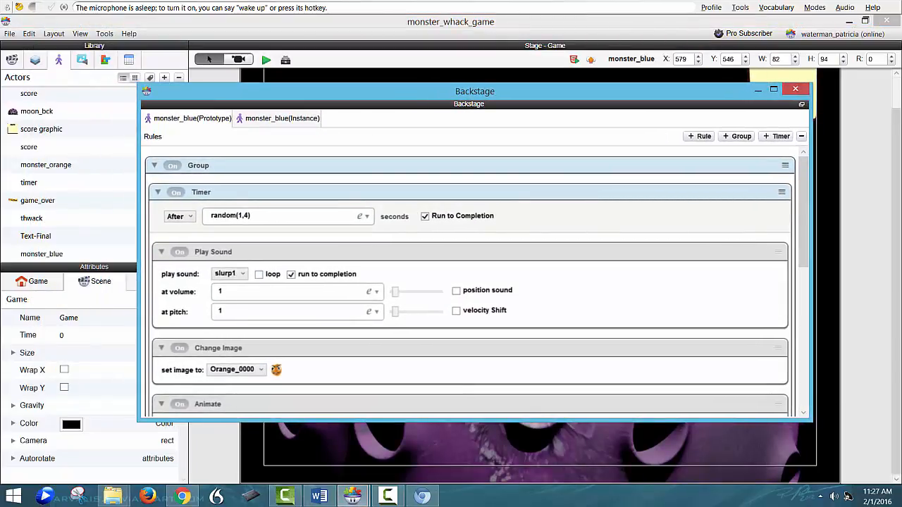
drag(475, 422, 475, 458)
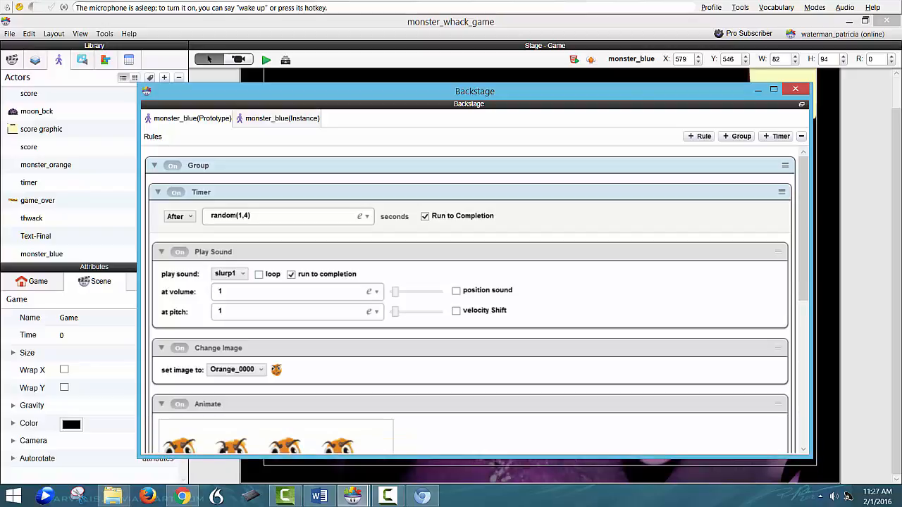
scroll(470, 301, down, 3)
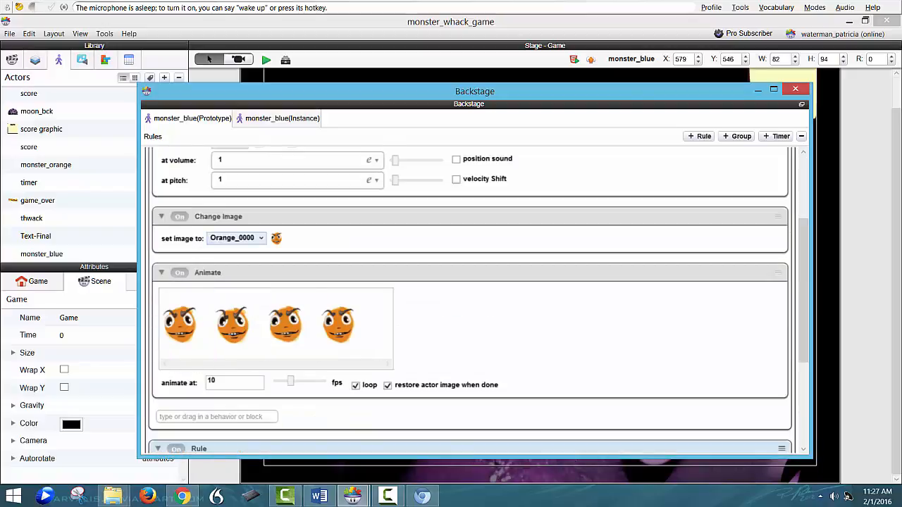
click(237, 239)
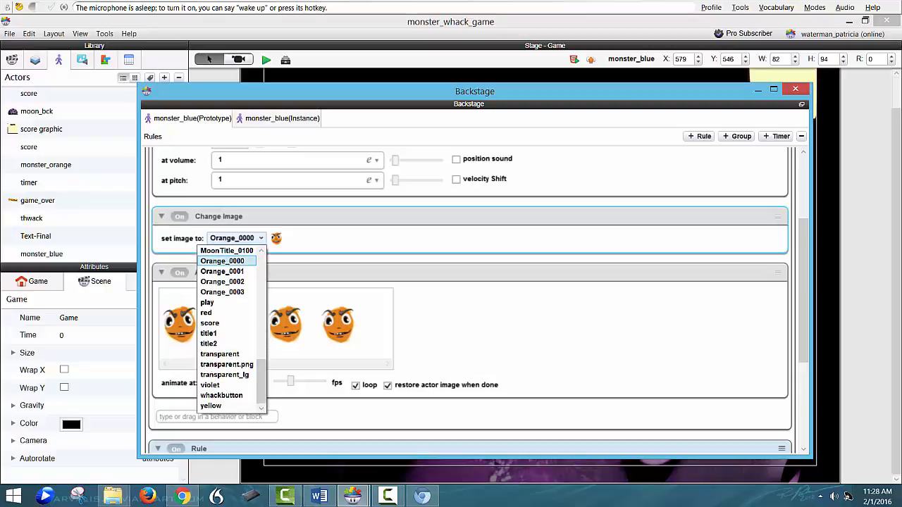
scroll(229, 328, up, 12)
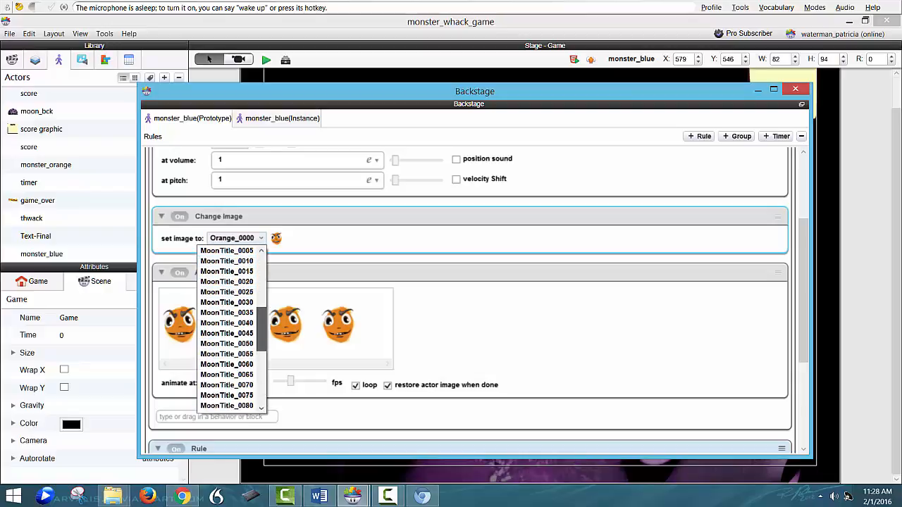
drag(261, 288, 262, 277)
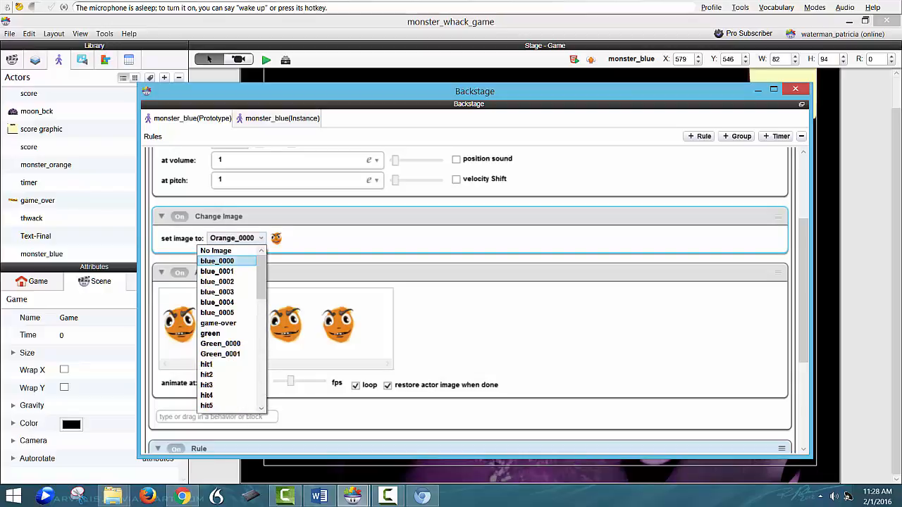
click(225, 261)
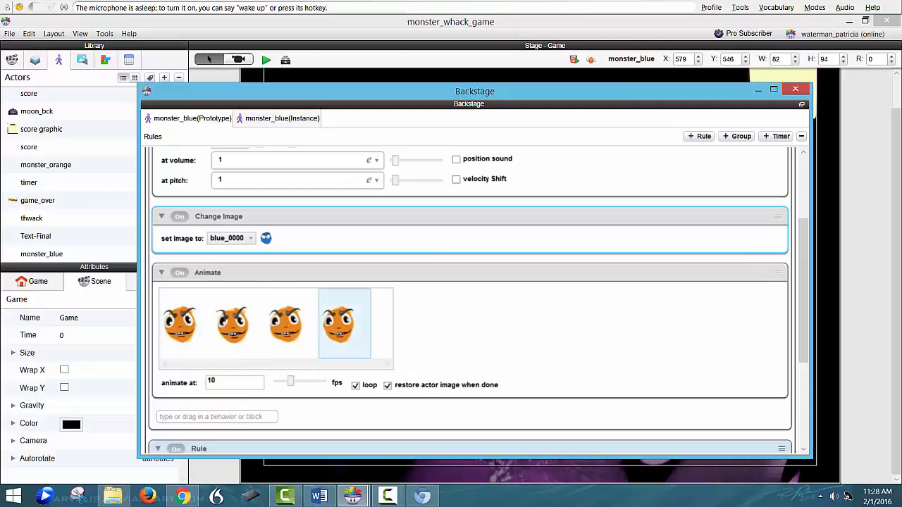
Delete all four orange monster frames from monster_blue's Animate behavior.
click(345, 325)
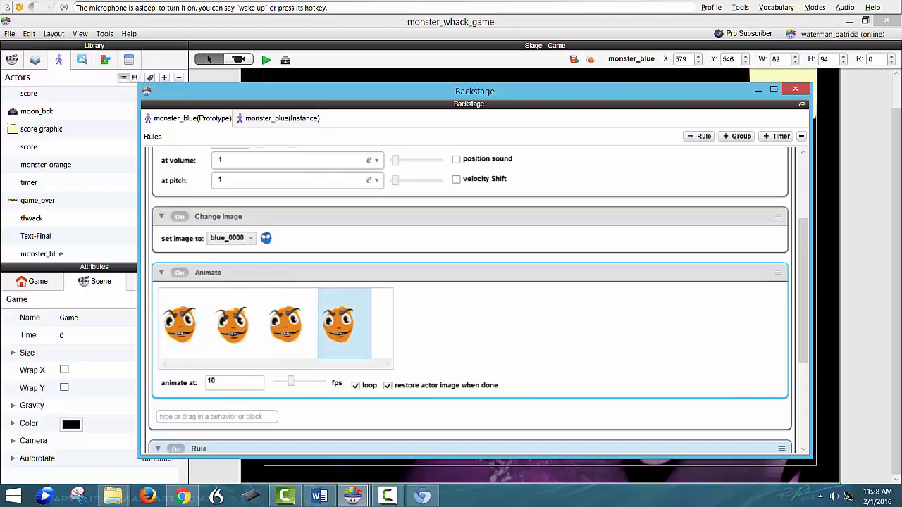
key(Delete)
key(Delete)
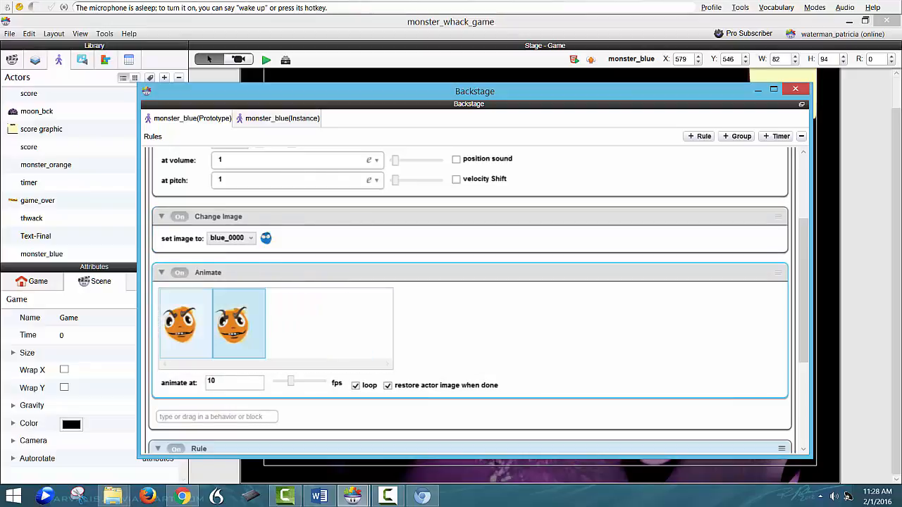
key(Delete)
key(Delete)
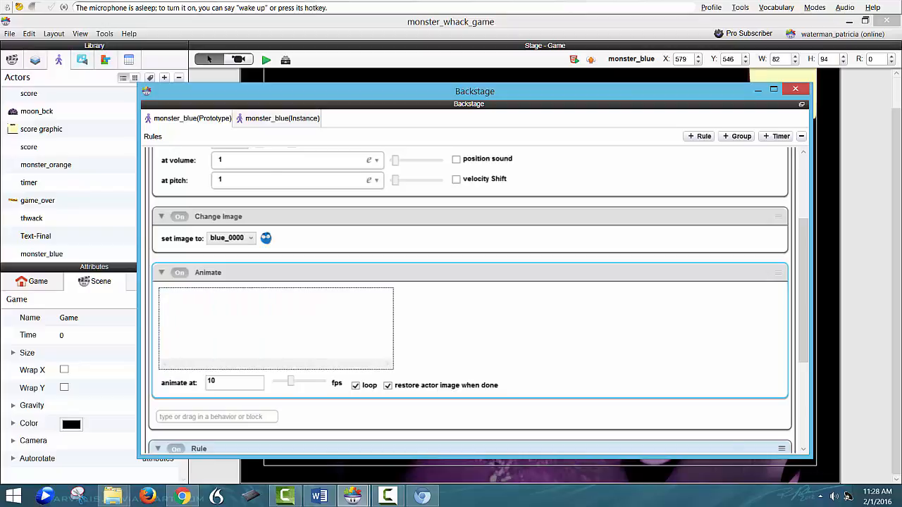
Add the images blue_0000 through blue_0005 as frames of monster_blue's Animate behavior.
click(81, 60)
click(36, 108)
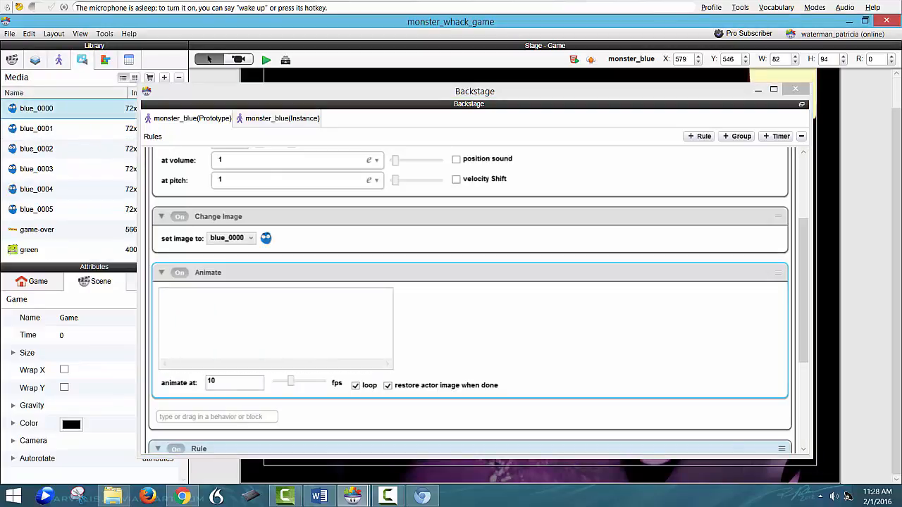
shift+click(36, 209)
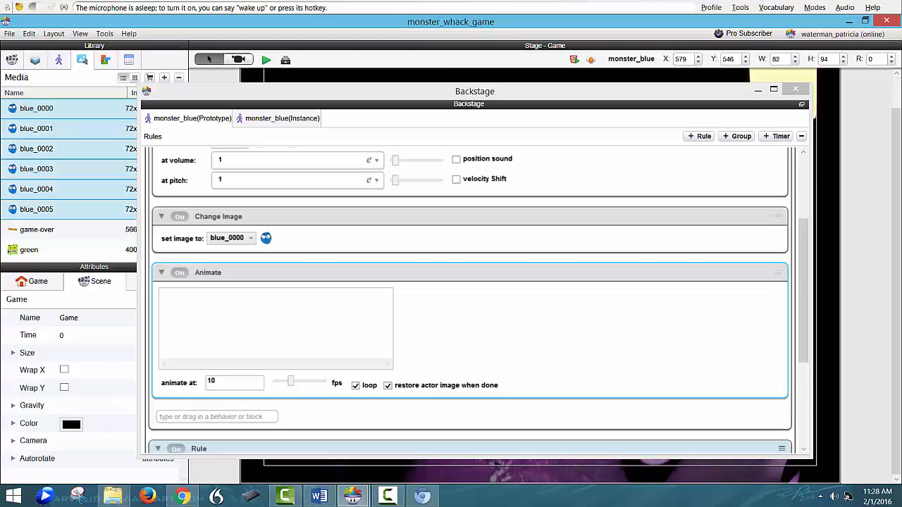
drag(36, 209, 186, 324)
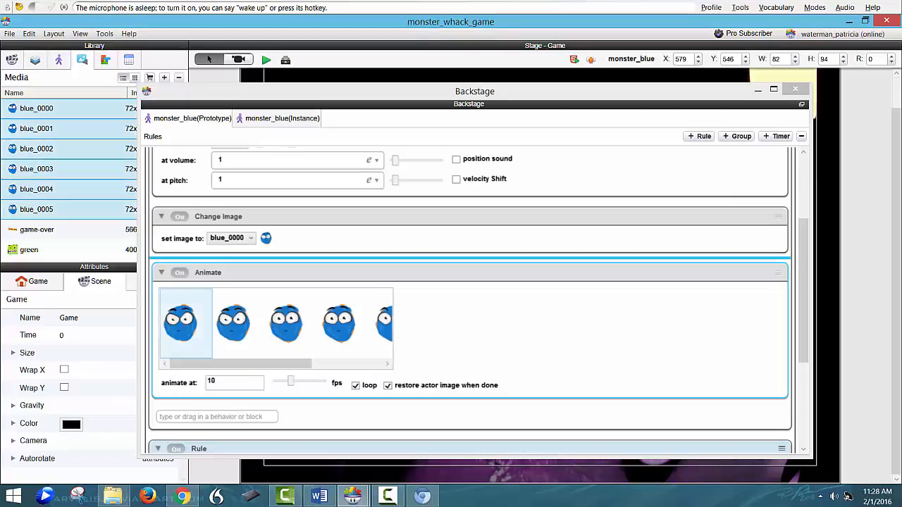
In monster_blue's touch rule, set the Spawn Actor behavior after Destroy to spawn monster_blue.
scroll(235, 325, down, 3)
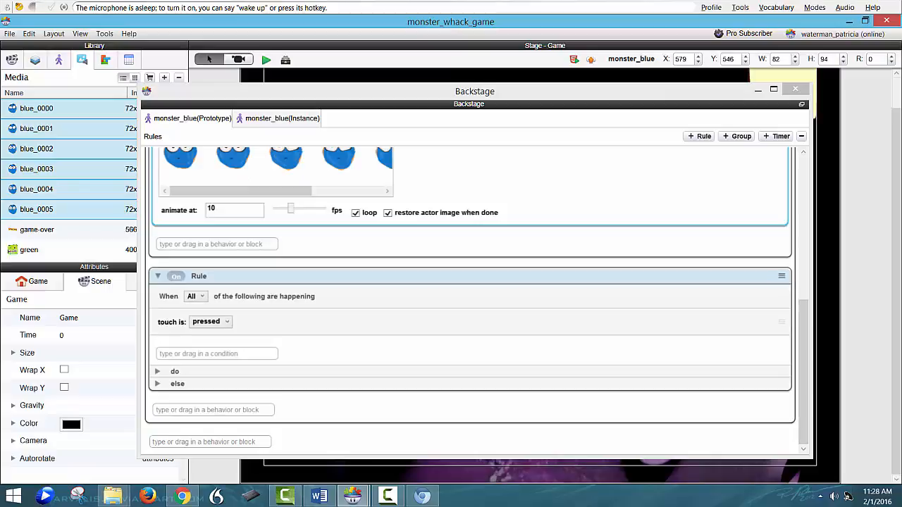
click(158, 371)
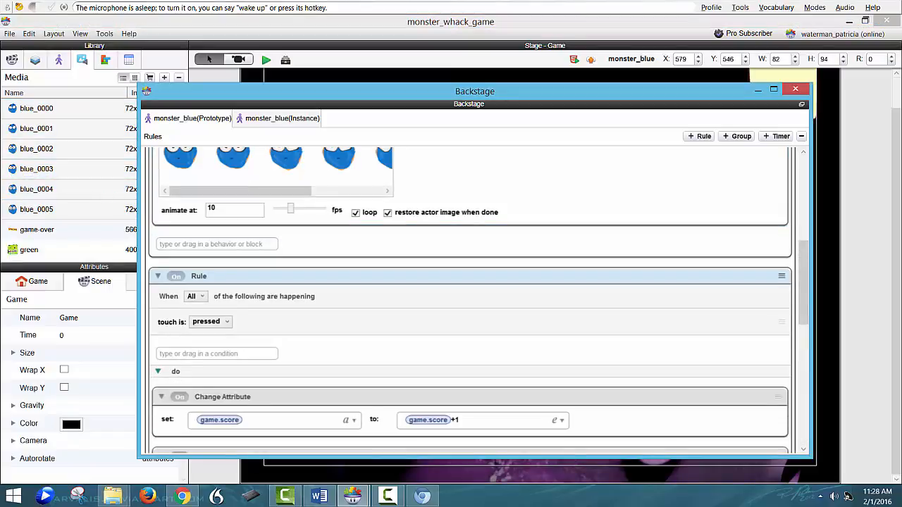
scroll(157, 372, down, 2)
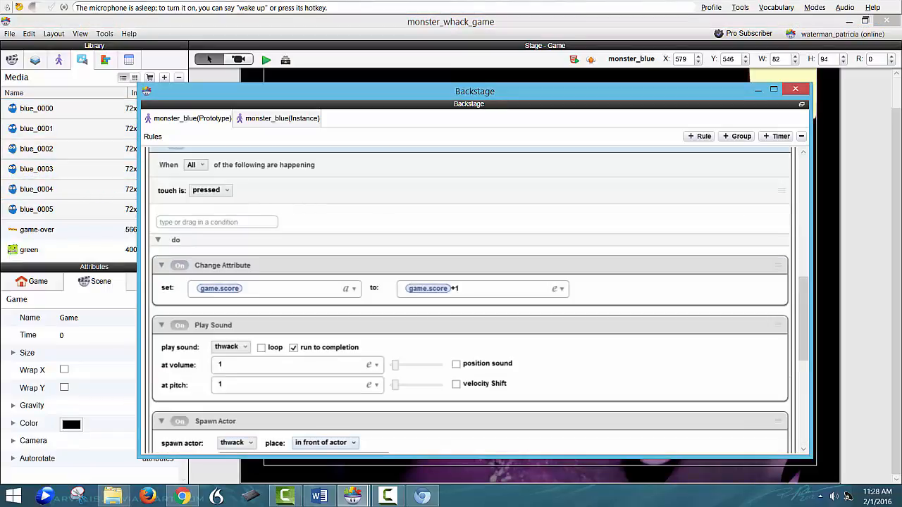
scroll(479, 300, down, 3)
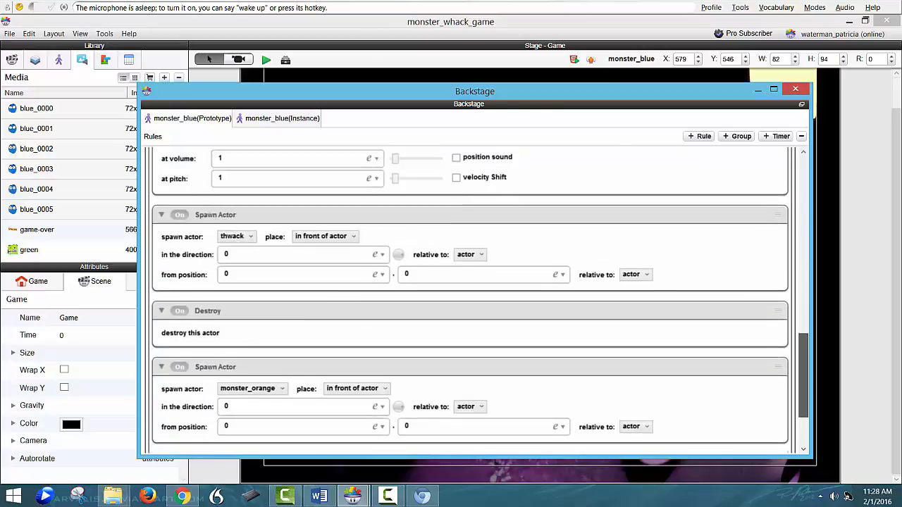
drag(803, 375, 803, 381)
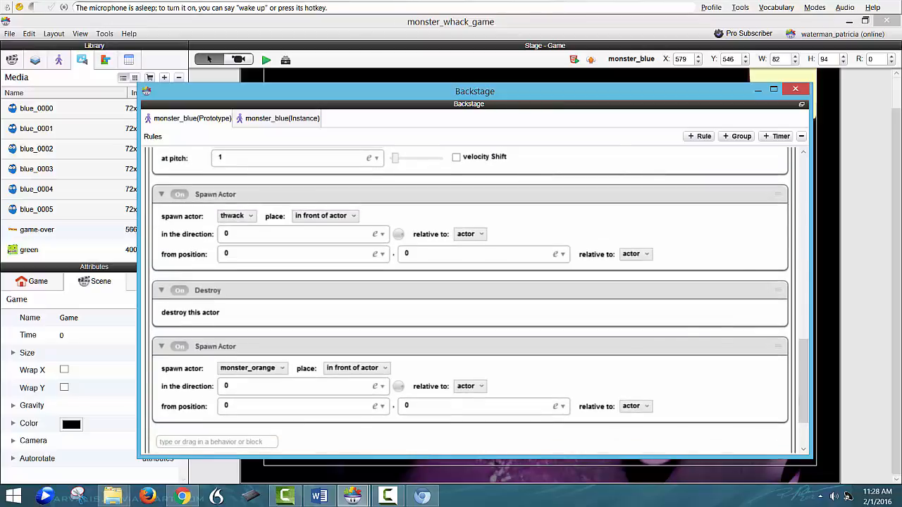
click(252, 368)
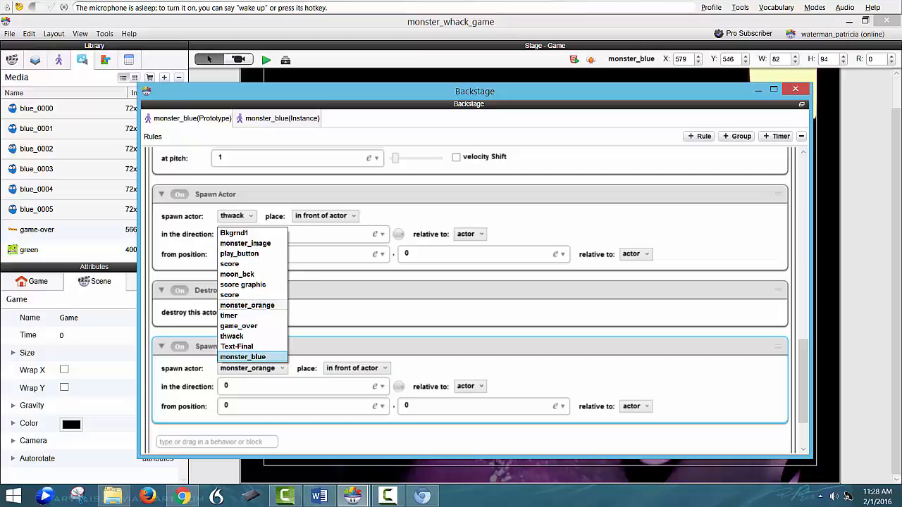
click(243, 357)
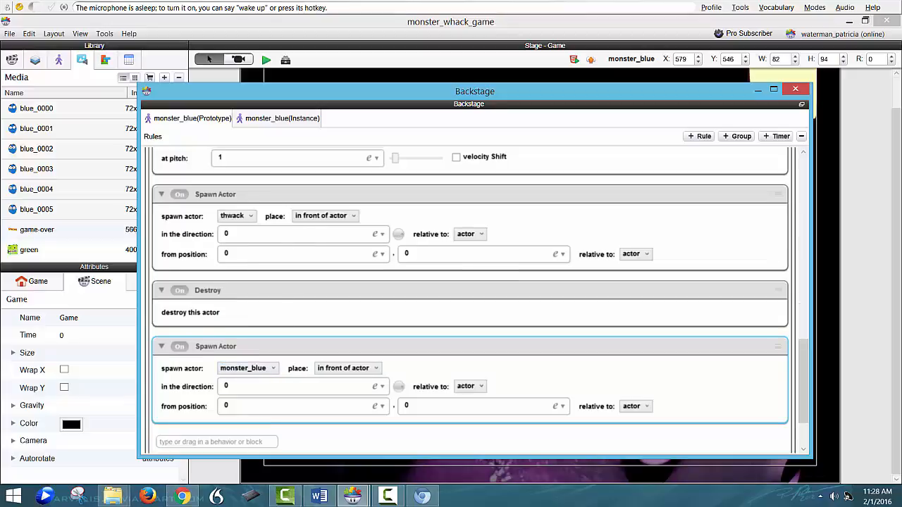
Set the Play Sound in monster_blue's touch rule to thwack2, then dock the Backstage and save the project.
scroll(469, 301, up, 5)
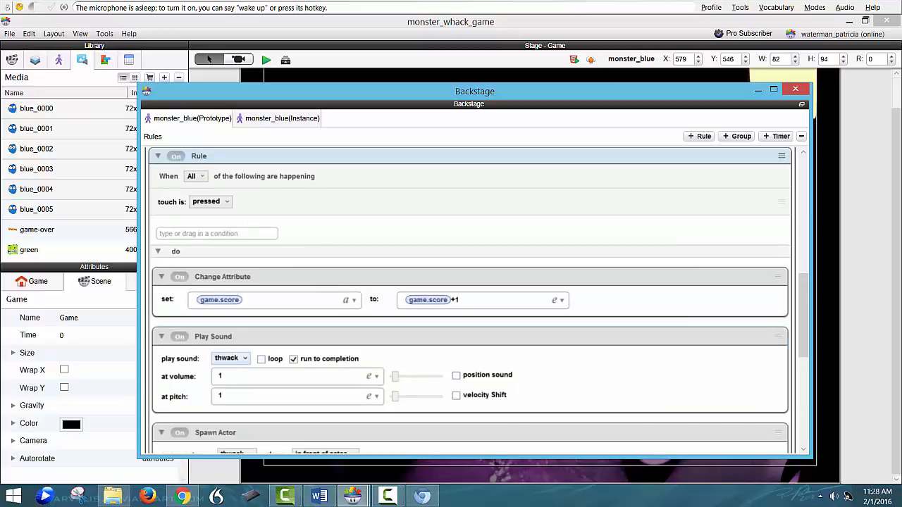
click(231, 358)
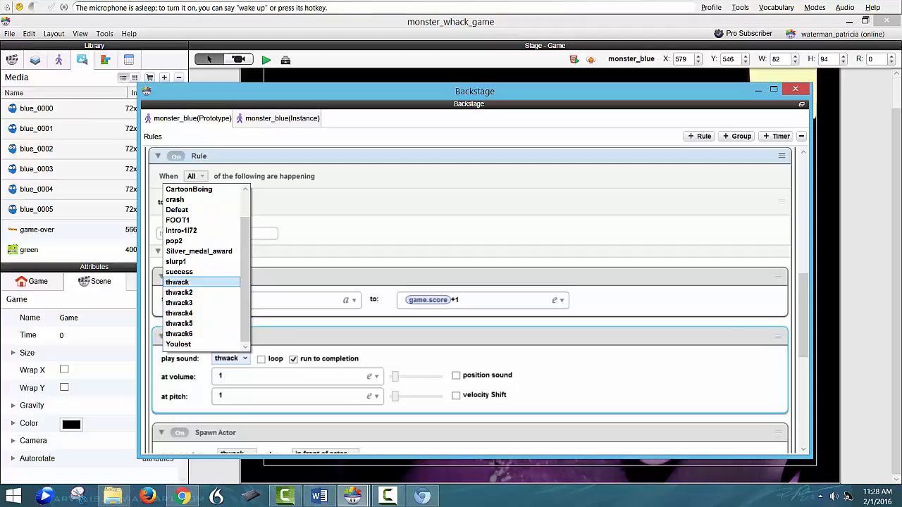
key(Down)
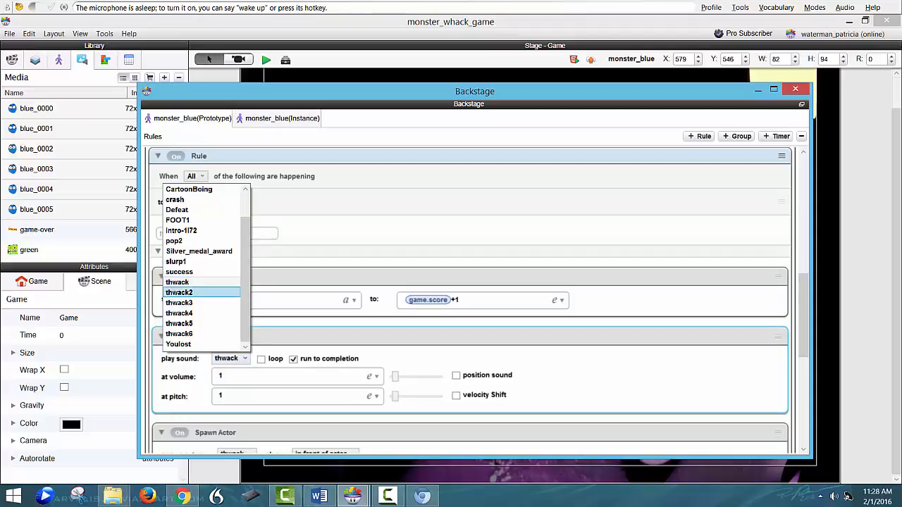
key(Return)
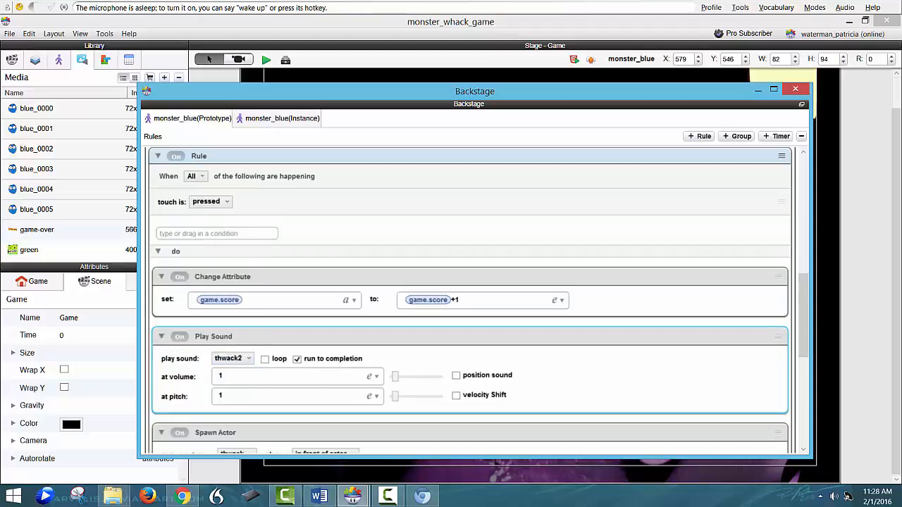
click(801, 104)
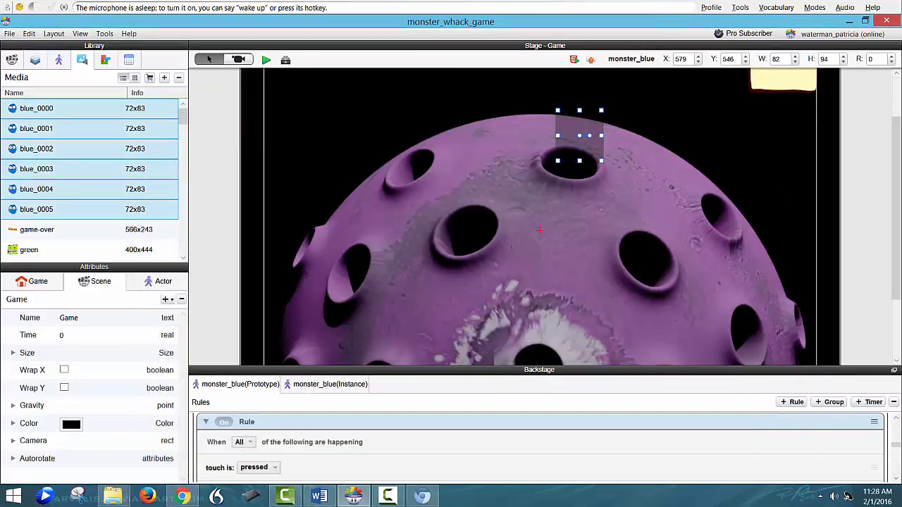
key(ctrl+s)
Move monster_blue directly below timer in the actor list and duplicate the monster_orange actor.
click(58, 60)
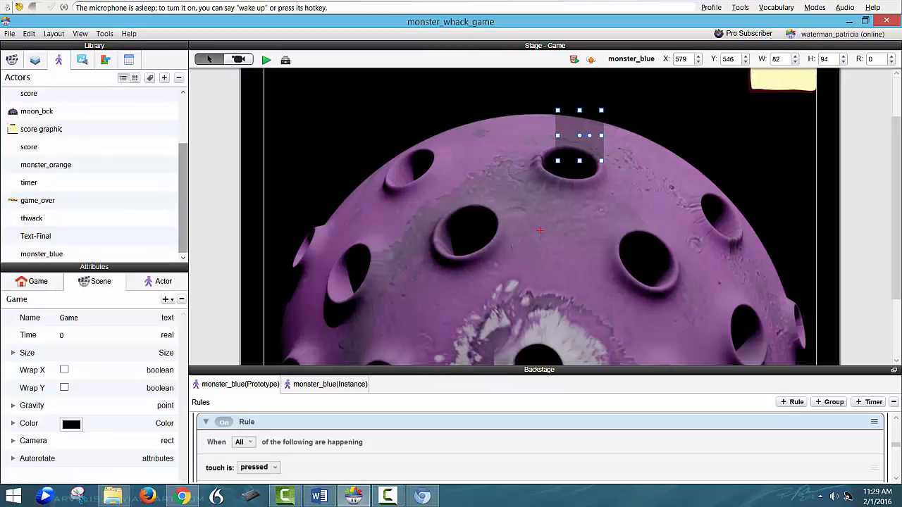
click(42, 254)
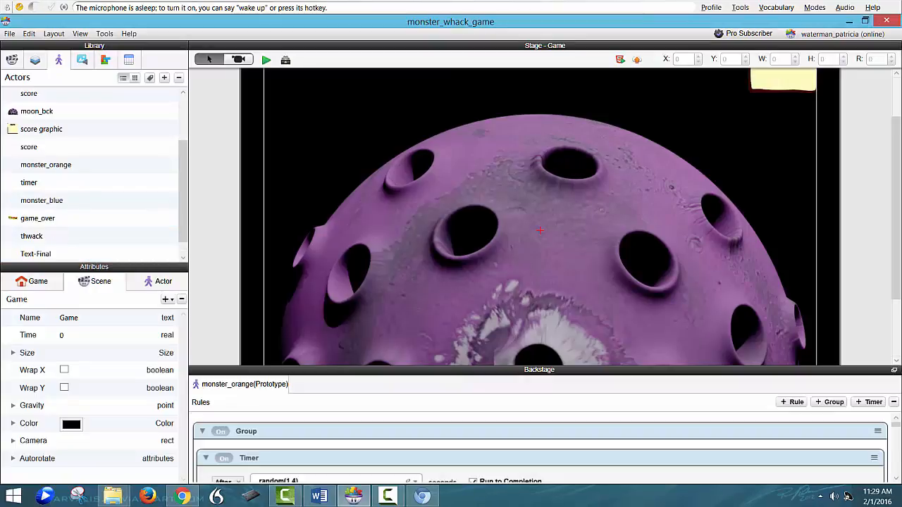
drag(184, 191, 183, 202)
click(57, 254)
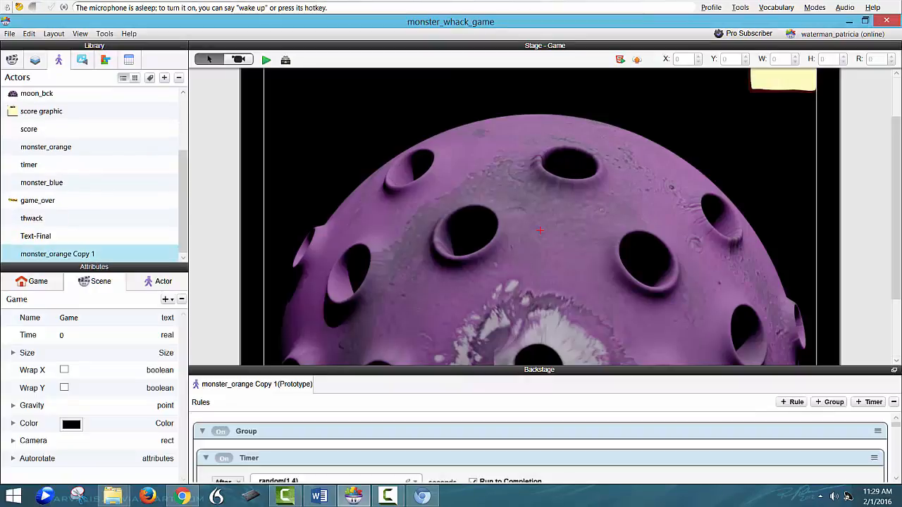
Shorten the name of the duplicated monster_orange actor to monster_.
click(50, 253)
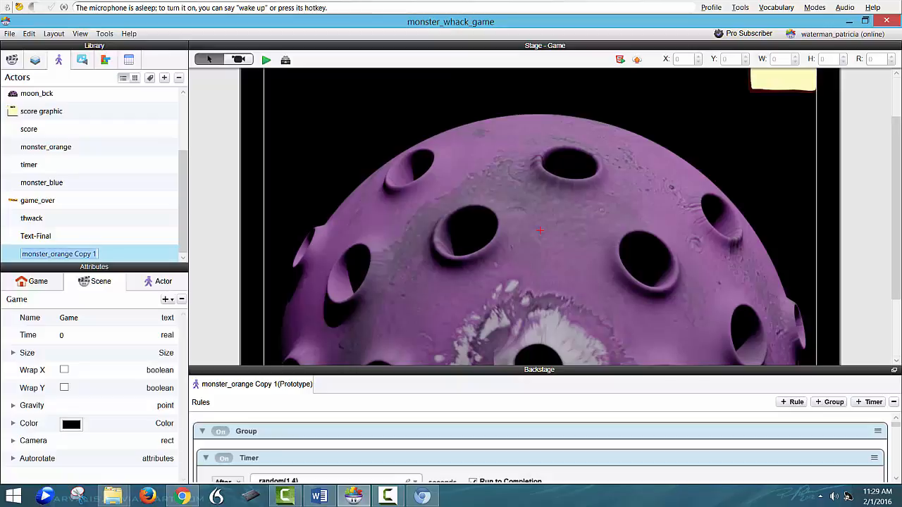
drag(50, 254, 74, 254)
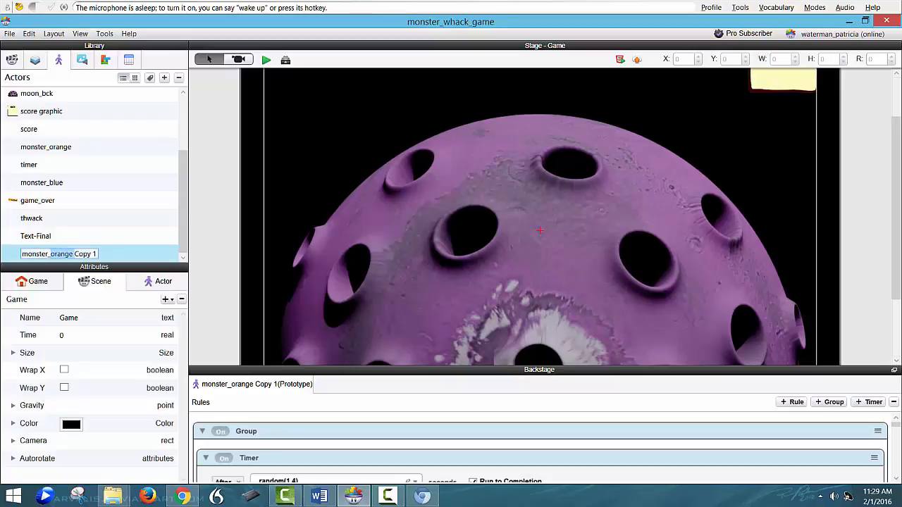
key(BackSpace)
key(shift+End)
key(BackSpace)
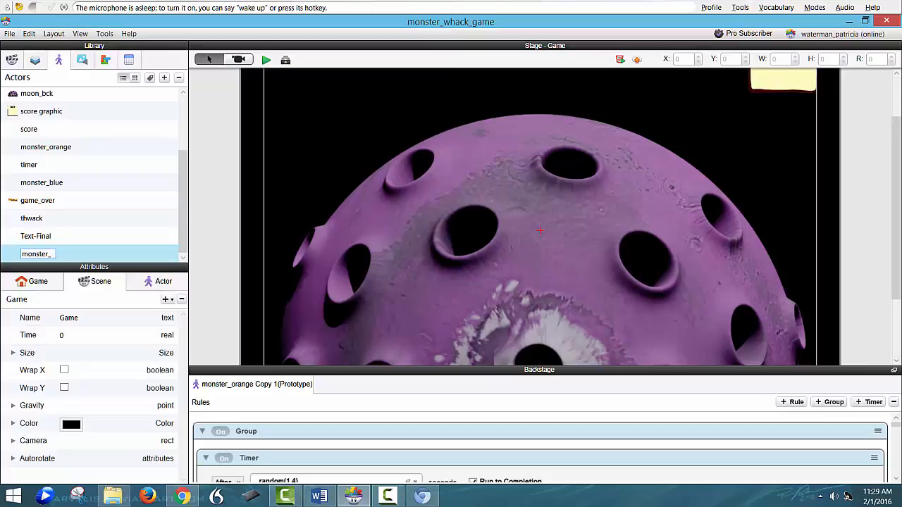
key(Return)
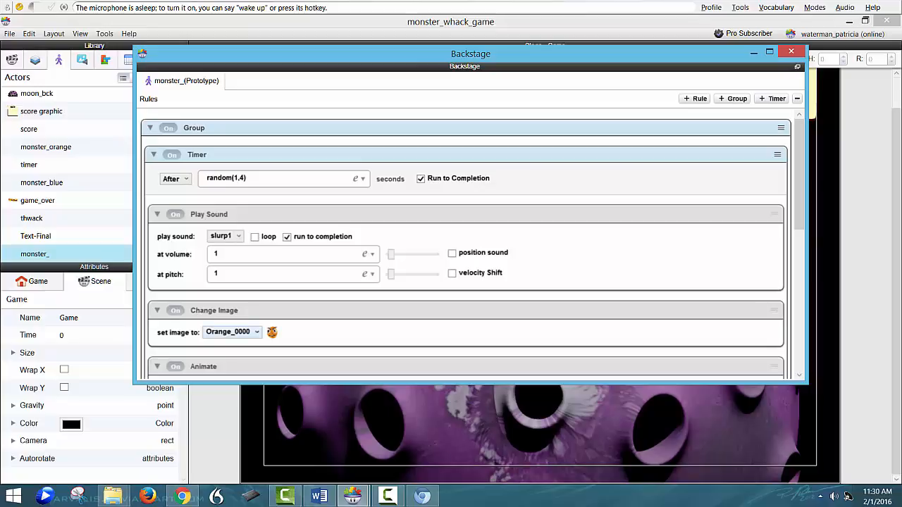
Set the Change Image behavior in the monster_ actor's timer to the Green_0000 image.
click(232, 332)
drag(257, 294, 257, 198)
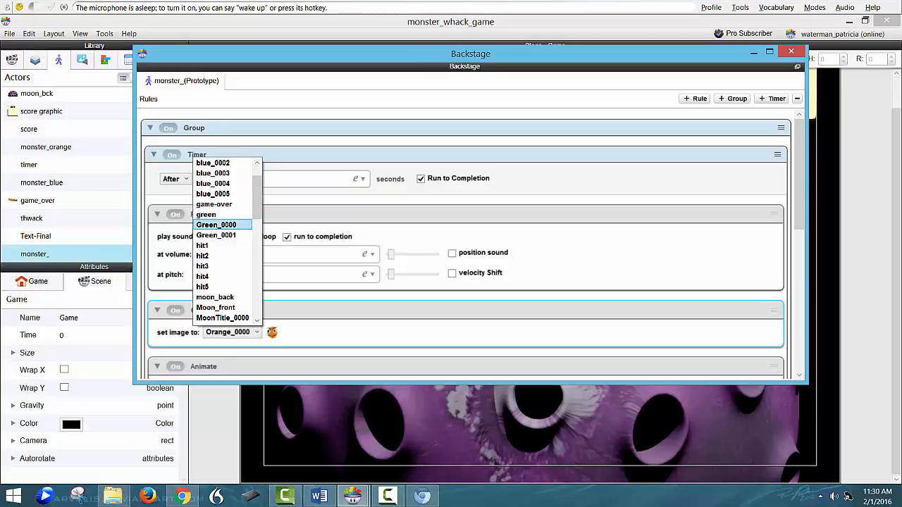
click(215, 224)
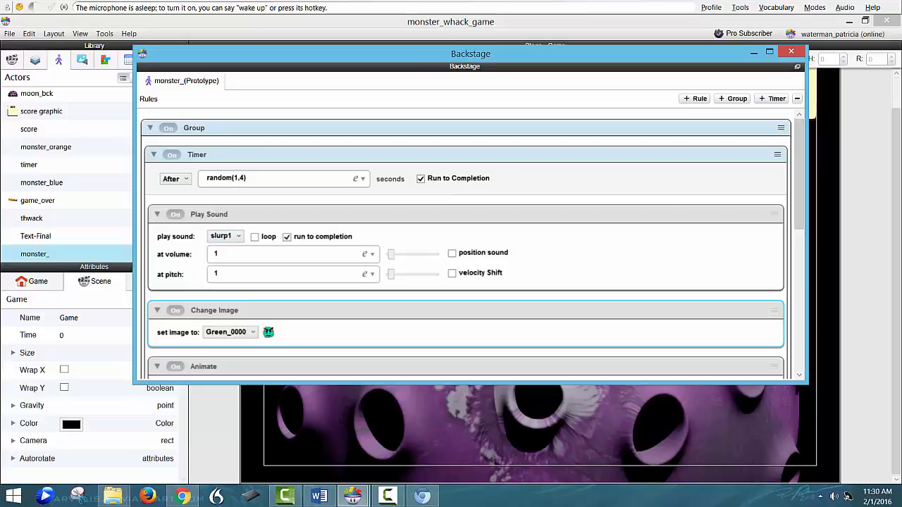
scroll(465, 244, down, 4)
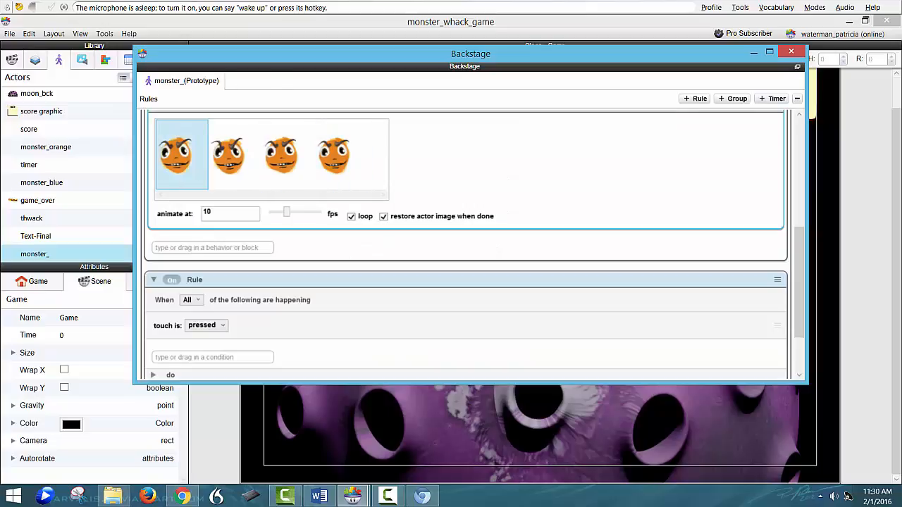
Remove all the orange monster frames from the monster_ actor's Animate behavior.
key(Delete)
click(235, 155)
key(Delete)
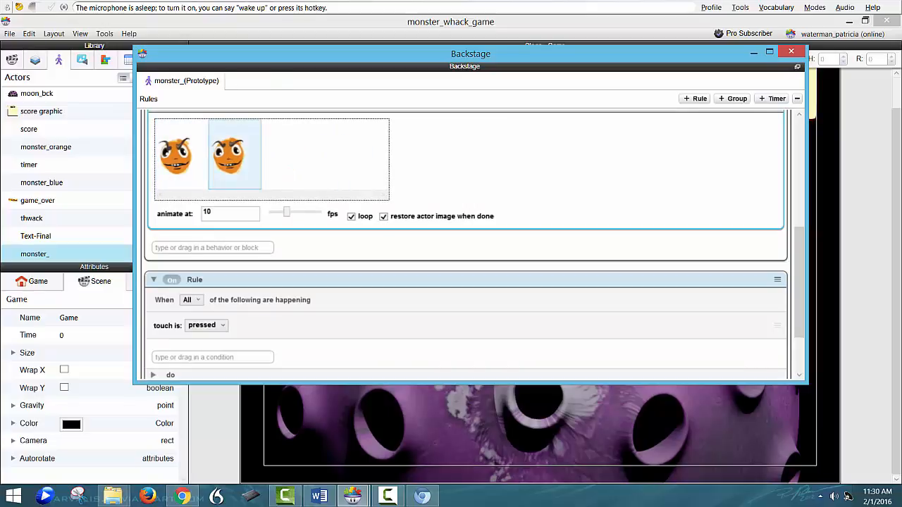
click(234, 155)
key(Delete)
click(182, 155)
key(Delete)
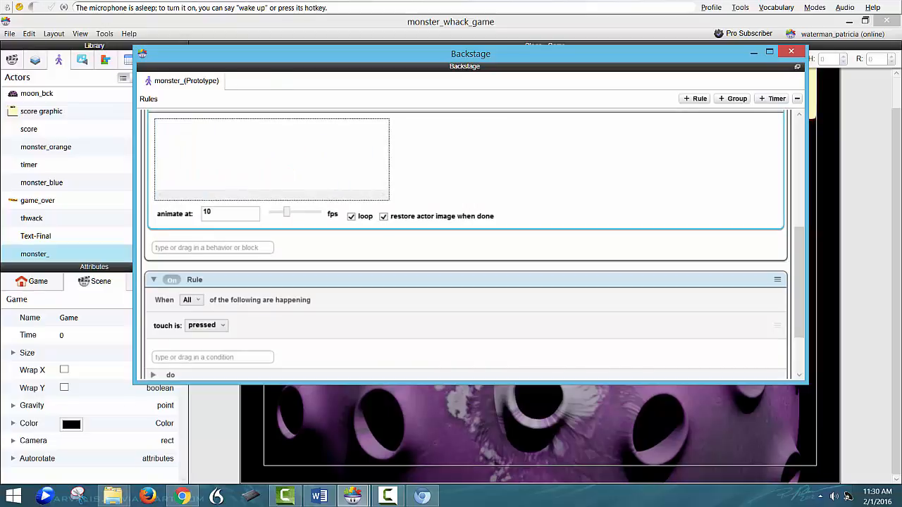
Add the Green_0000 and Green_0001 images as frames of the monster_ actor's Animate behavior.
click(82, 60)
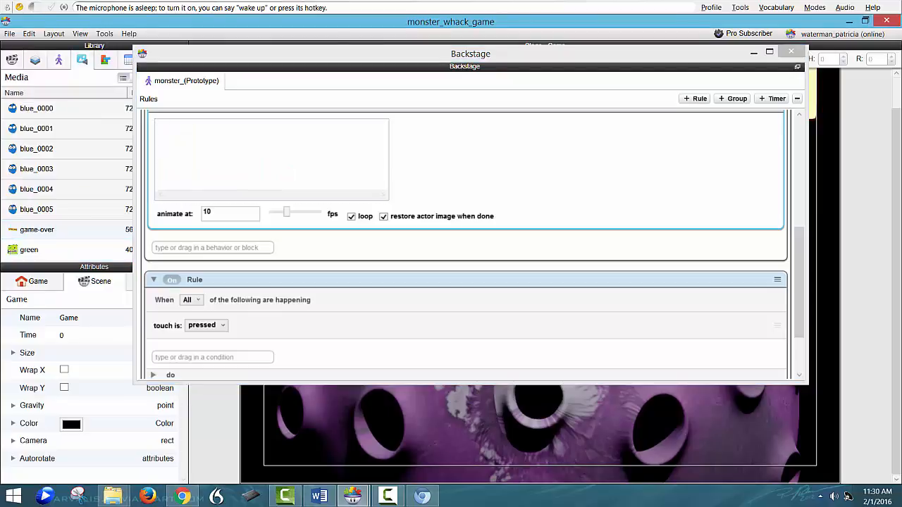
scroll(70, 230, down, 5)
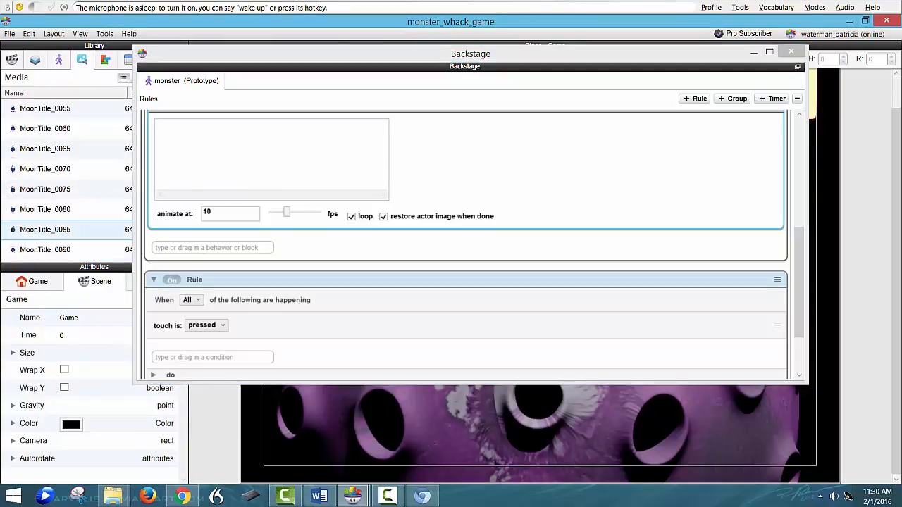
scroll(71, 248, up, 5)
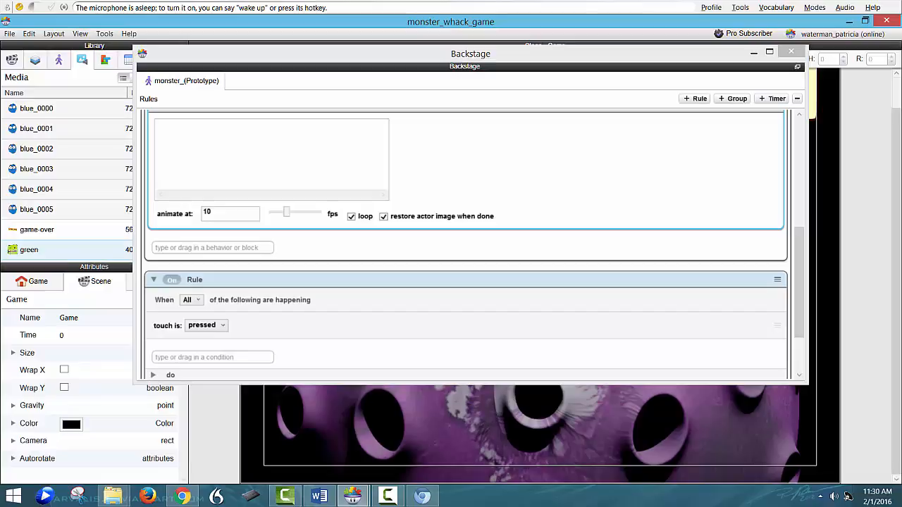
scroll(67, 249, down, 5)
scroll(67, 250, down, 5)
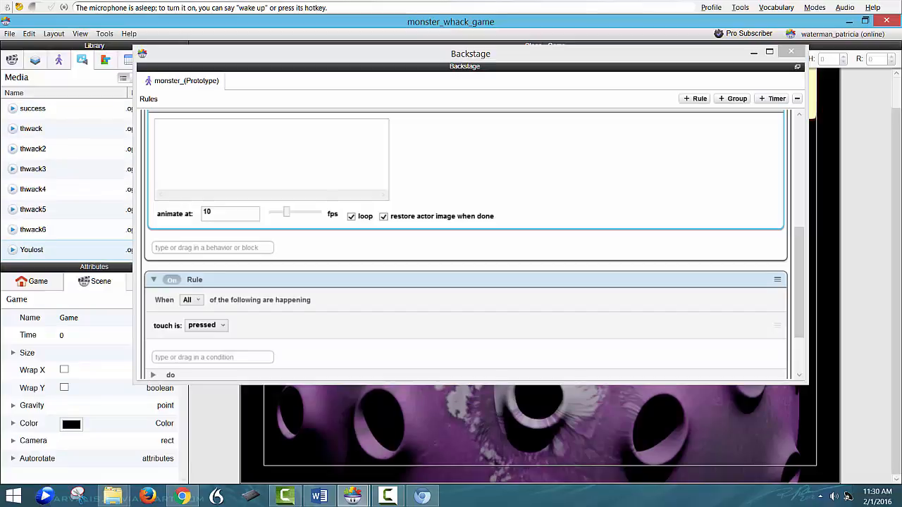
scroll(67, 250, up, 5)
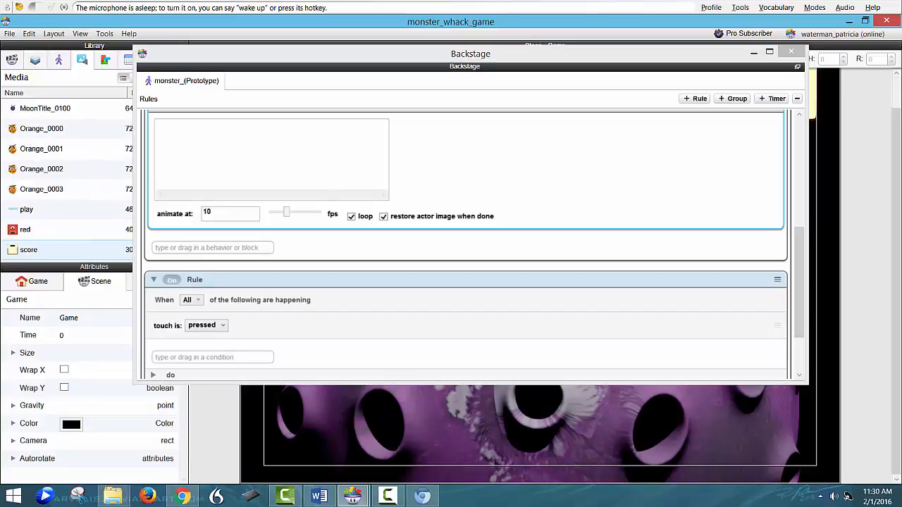
drag(281, 53, 399, 88)
drag(183, 189, 183, 132)
click(39, 109)
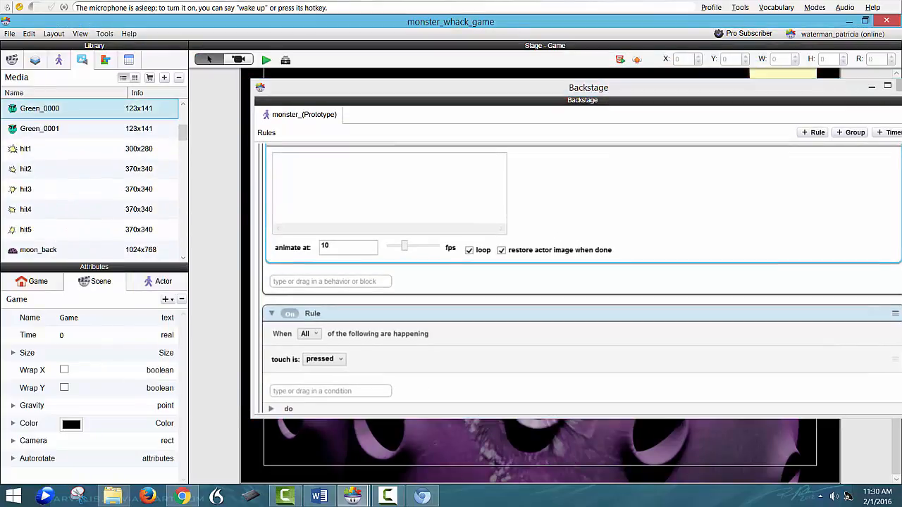
shift+click(40, 129)
drag(39, 129, 354, 179)
Set the Spawn Actor behavior for monster_orange to spawn monster_ instead, and dock the Backstage.
scroll(578, 278, down, 7)
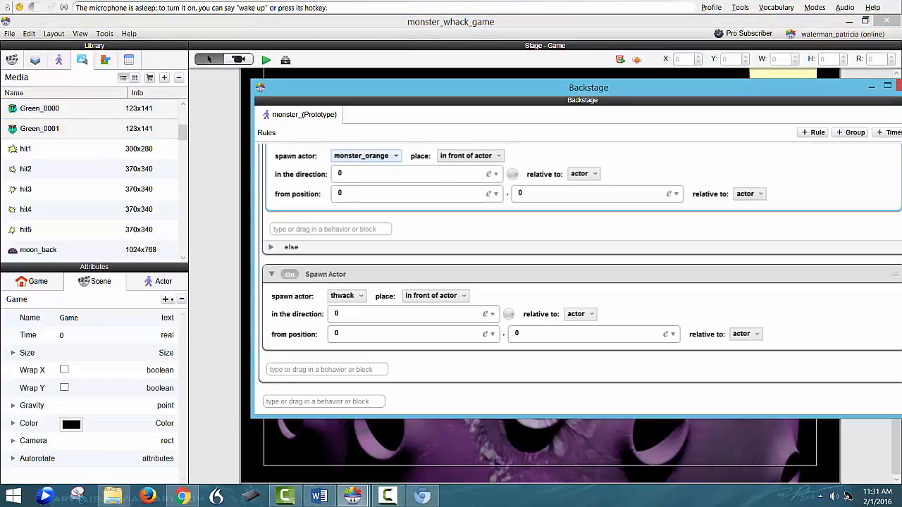
click(363, 156)
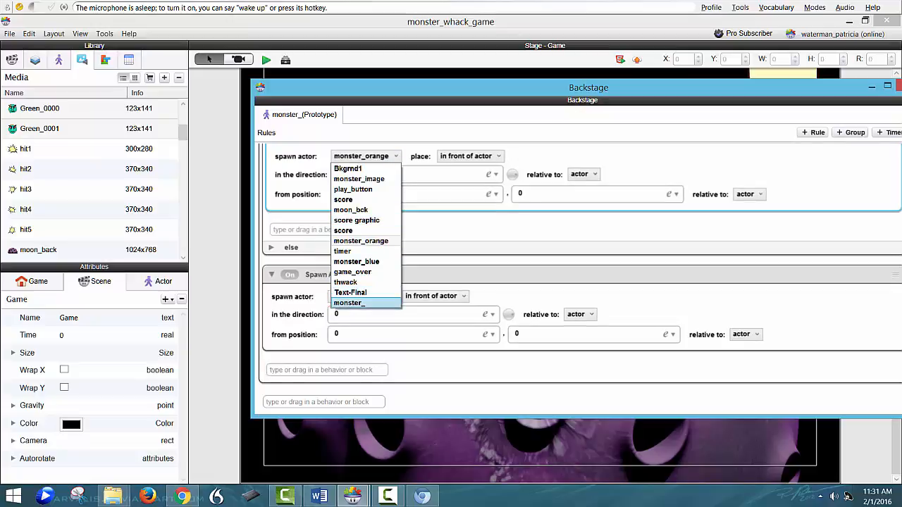
click(351, 302)
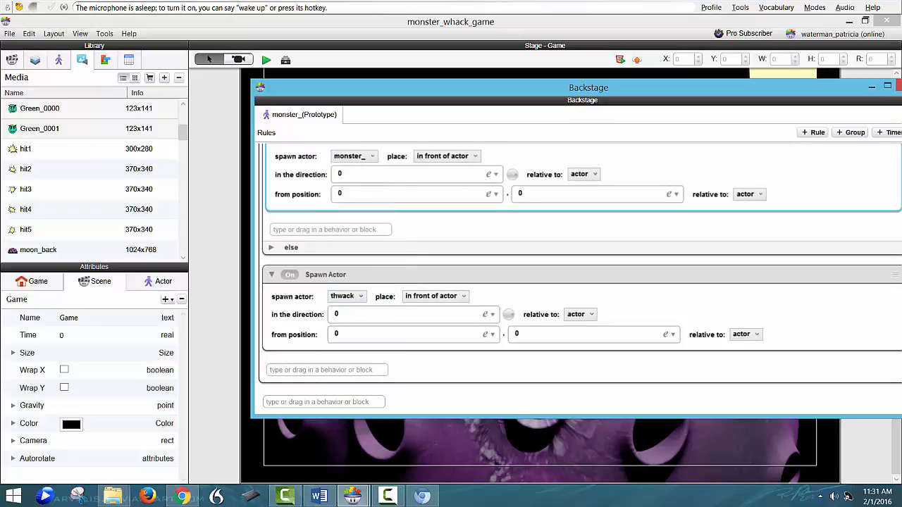
drag(634, 87, 530, 100)
click(807, 98)
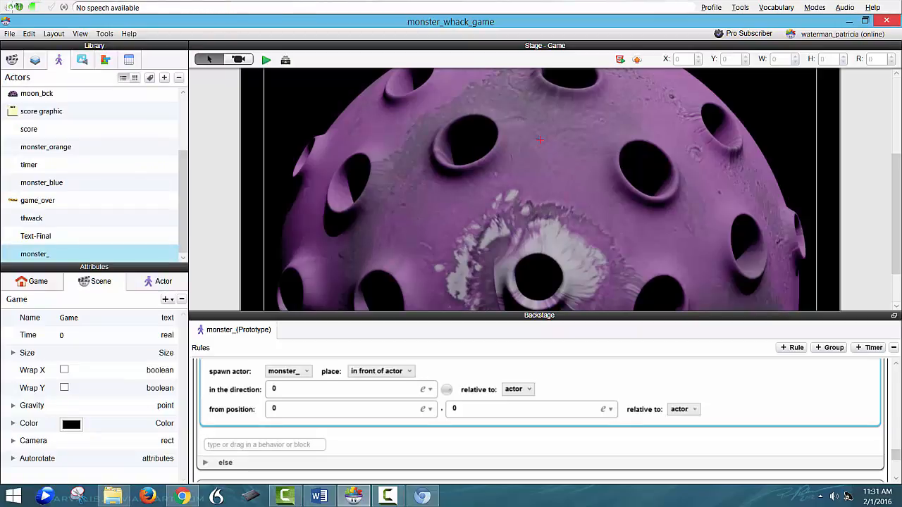
Rename the monster_ actor as monster_green.
double_click(35, 255)
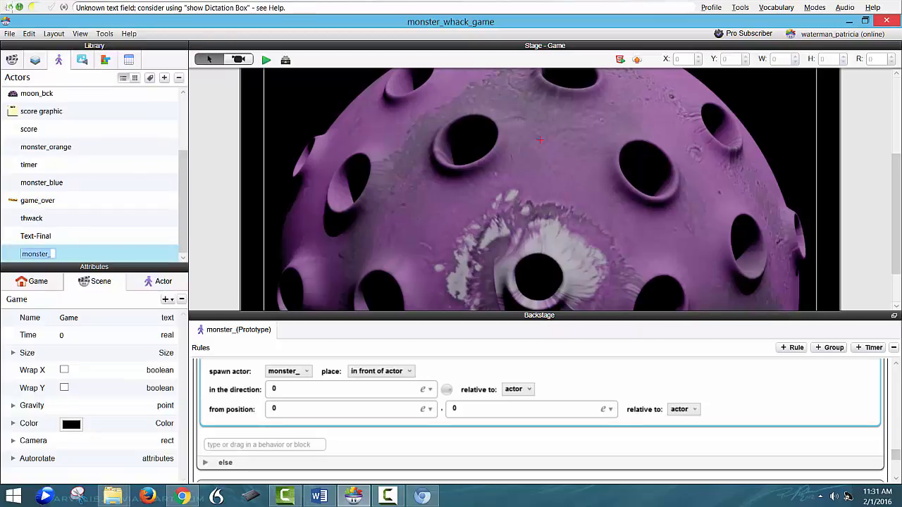
click(52, 254)
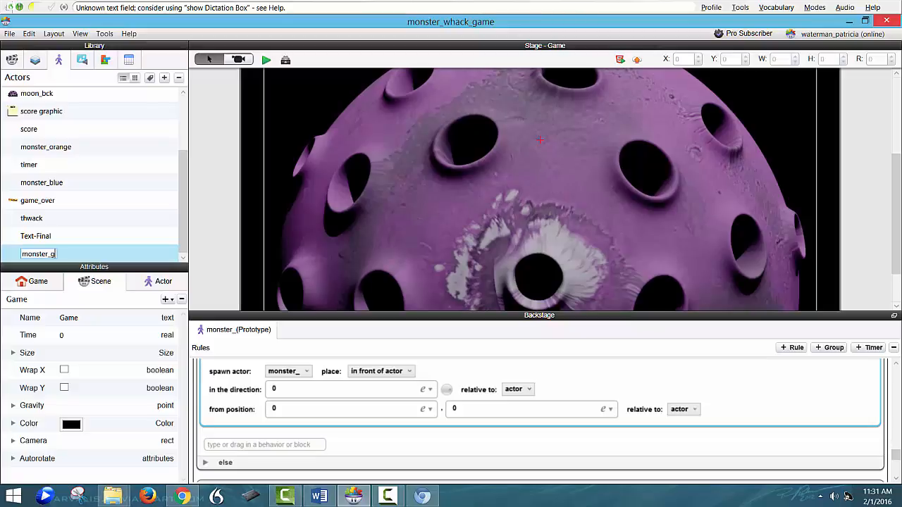
text(green)
key(Return)
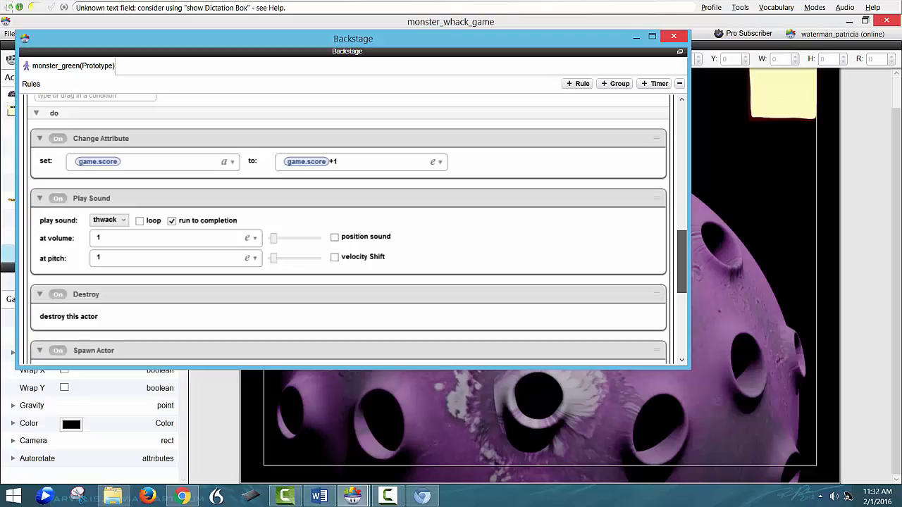
Place monster_green in the Game scene over the crater at about X 700, Y 341, and list the scene's layers.
scroll(349, 229, down, 3)
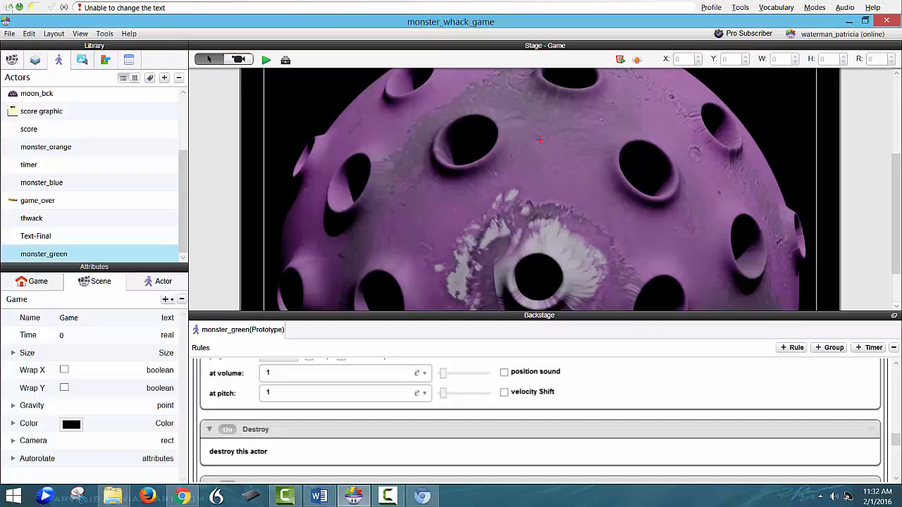
drag(41, 255, 659, 169)
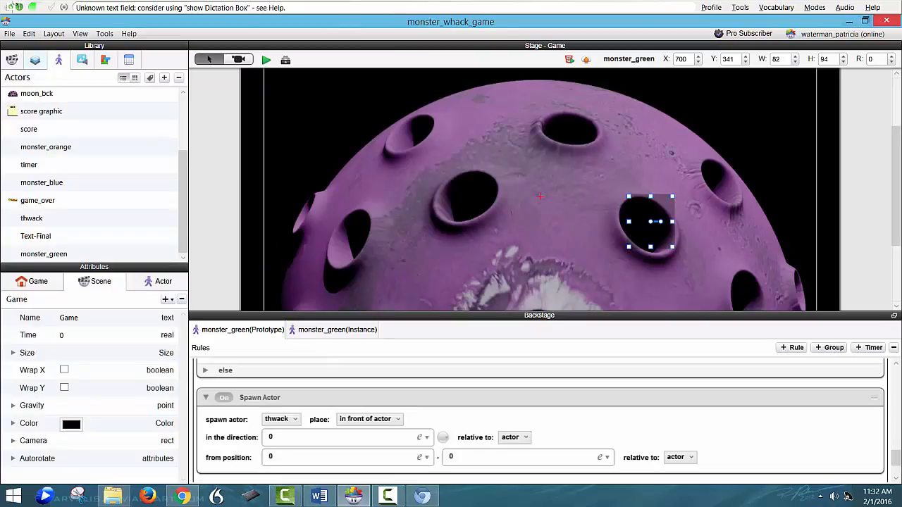
click(35, 60)
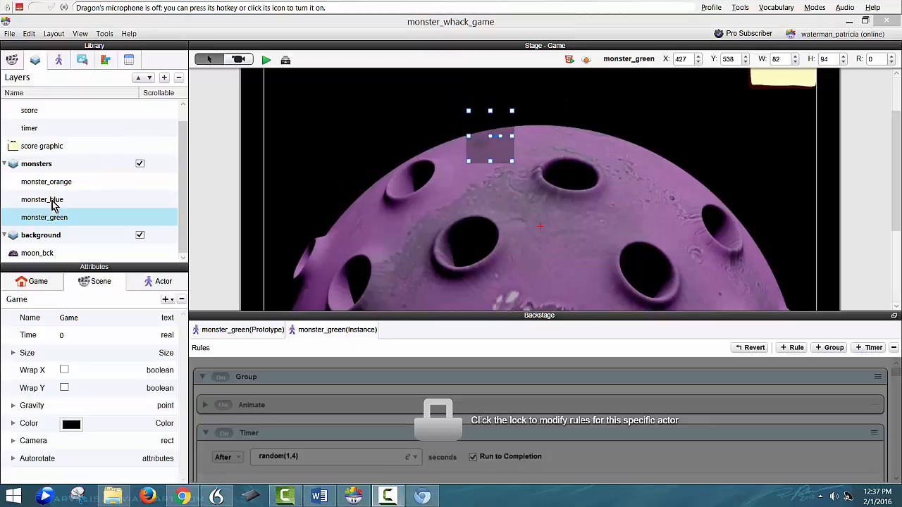
Examine which actors the HUd, monsters and background layers of the Game scene contain.
click(52, 219)
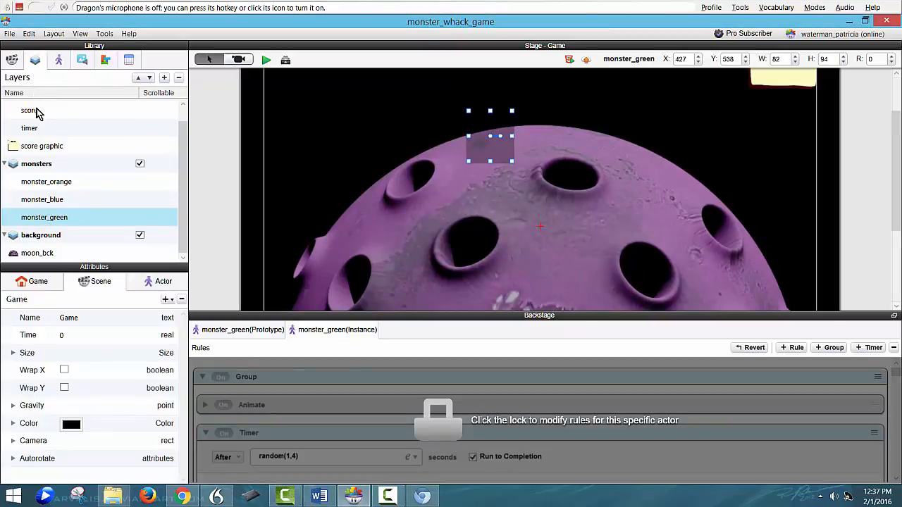
click(36, 171)
scroll(40, 176, up, 1)
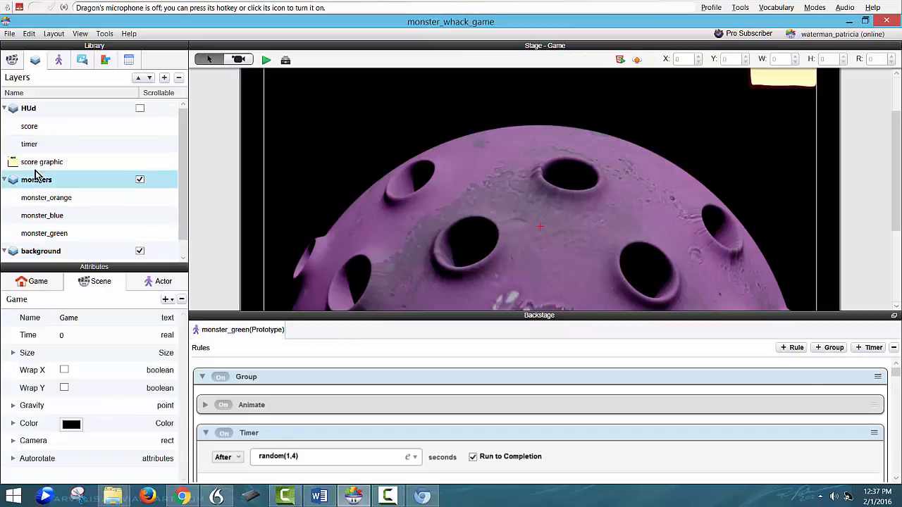
click(30, 130)
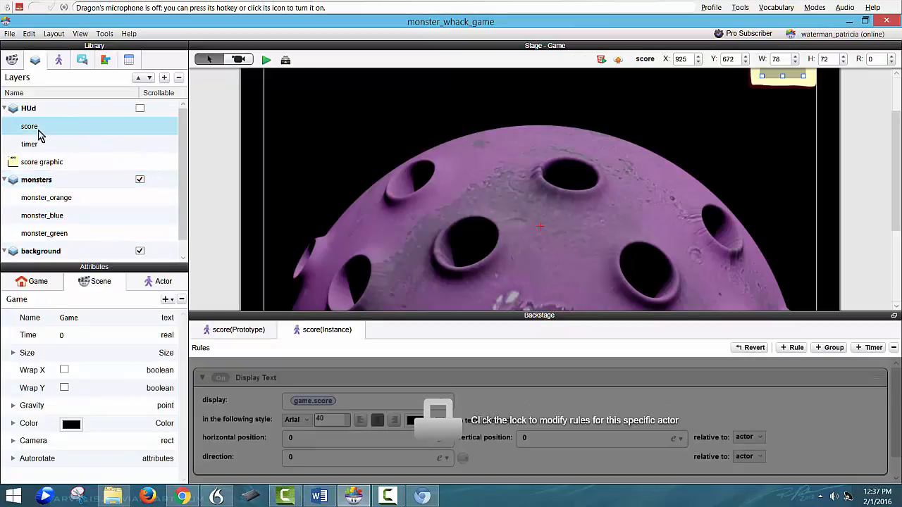
click(34, 143)
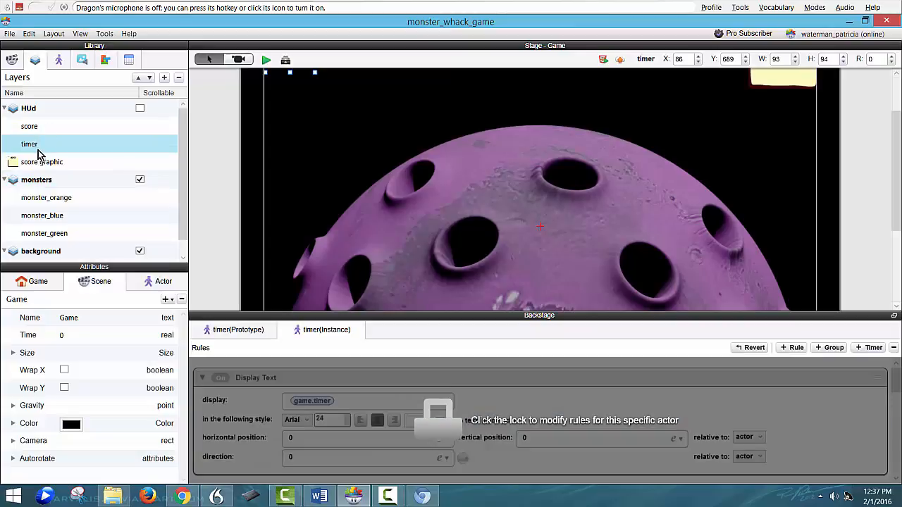
click(5, 108)
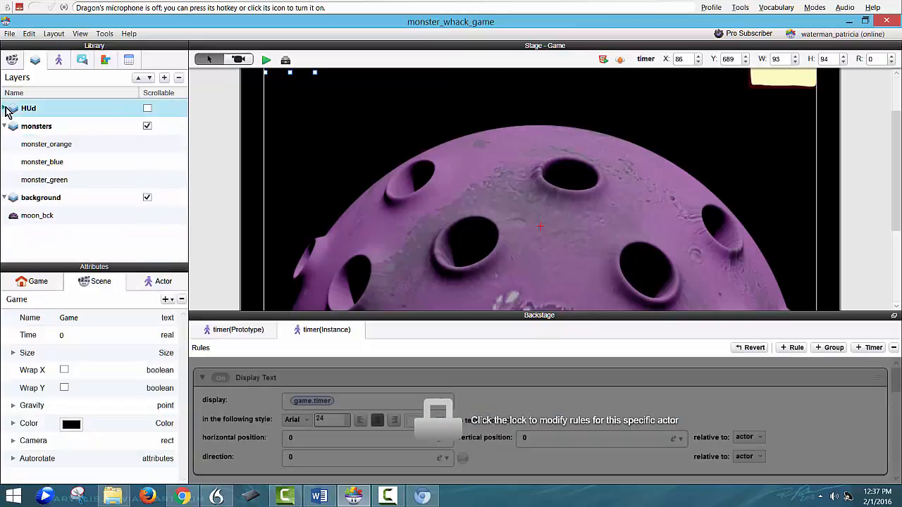
click(42, 126)
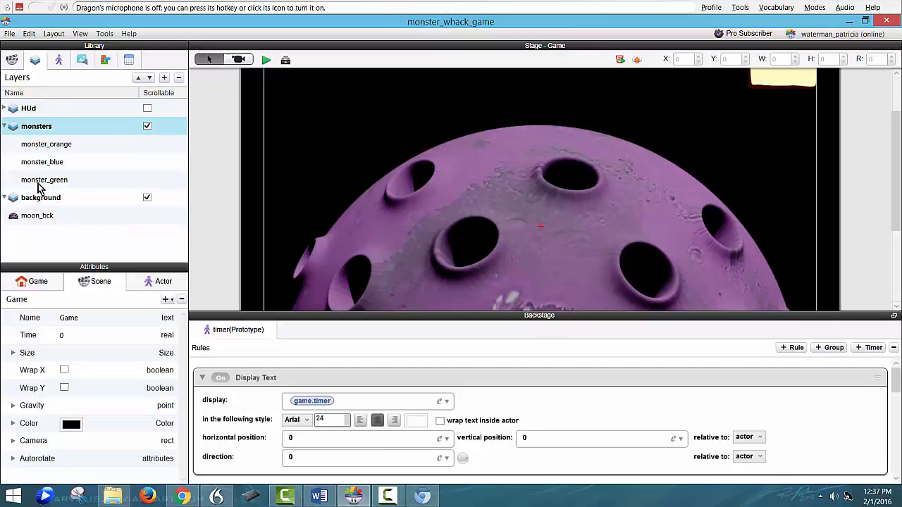
click(33, 202)
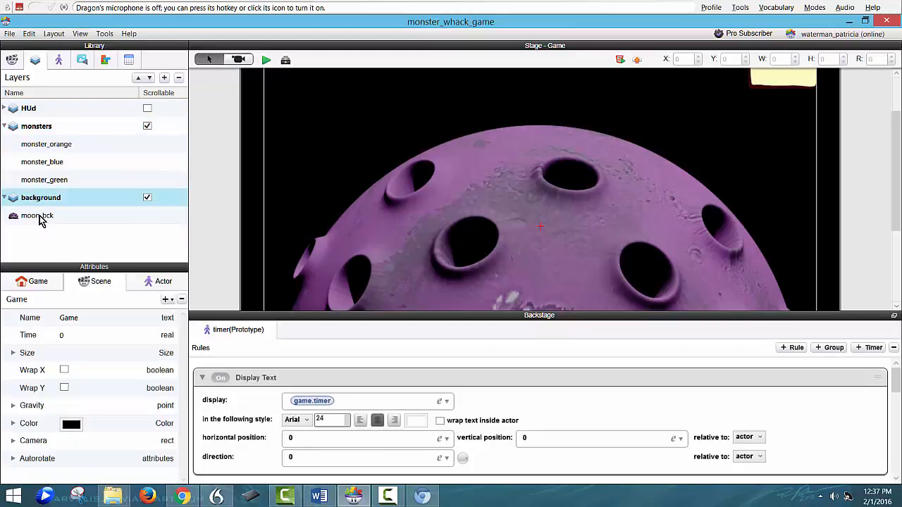
click(43, 217)
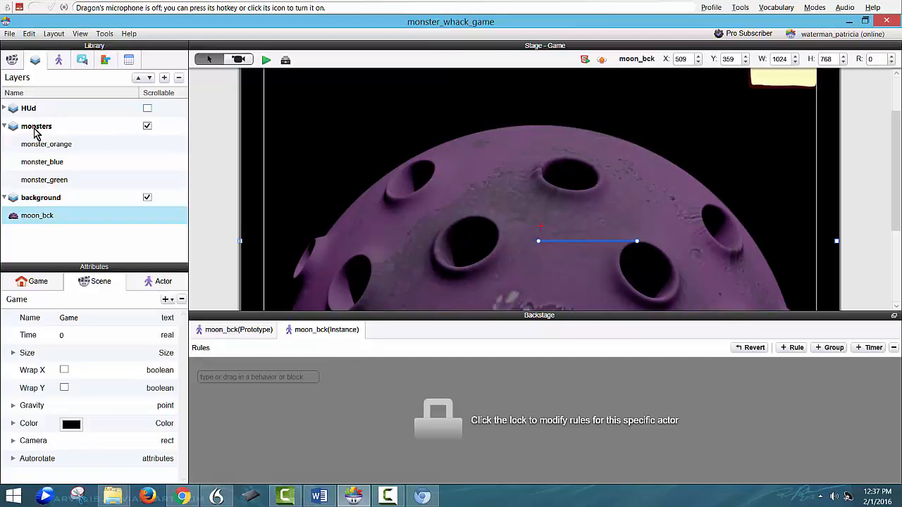
Examine the actors in the Background layers of the Start and GameOver scenes.
click(12, 61)
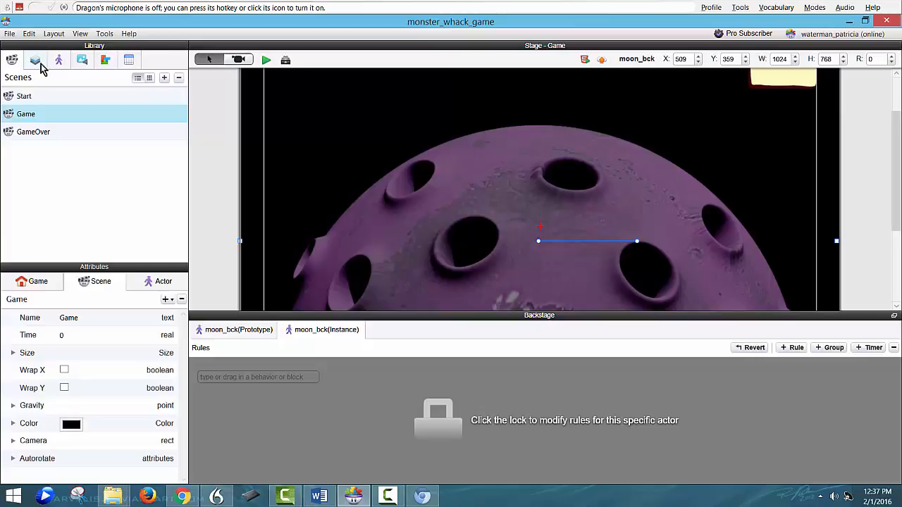
click(30, 97)
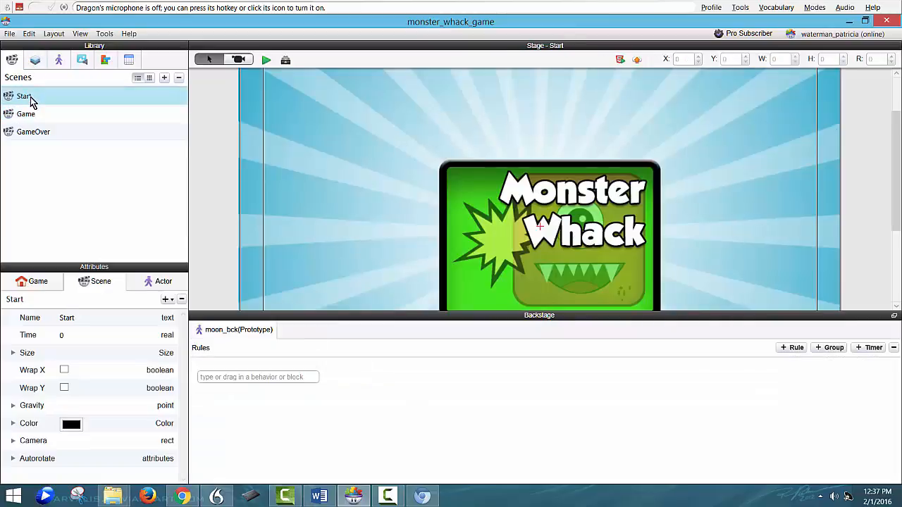
click(35, 61)
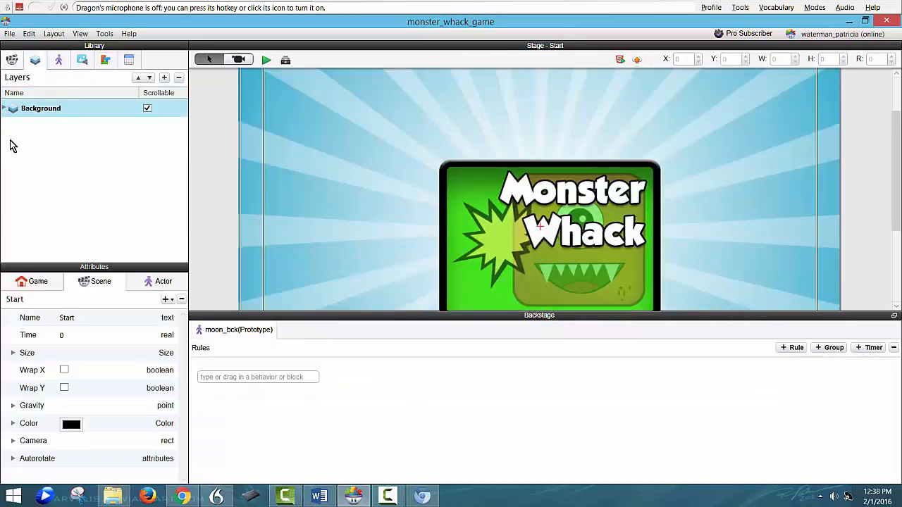
click(5, 109)
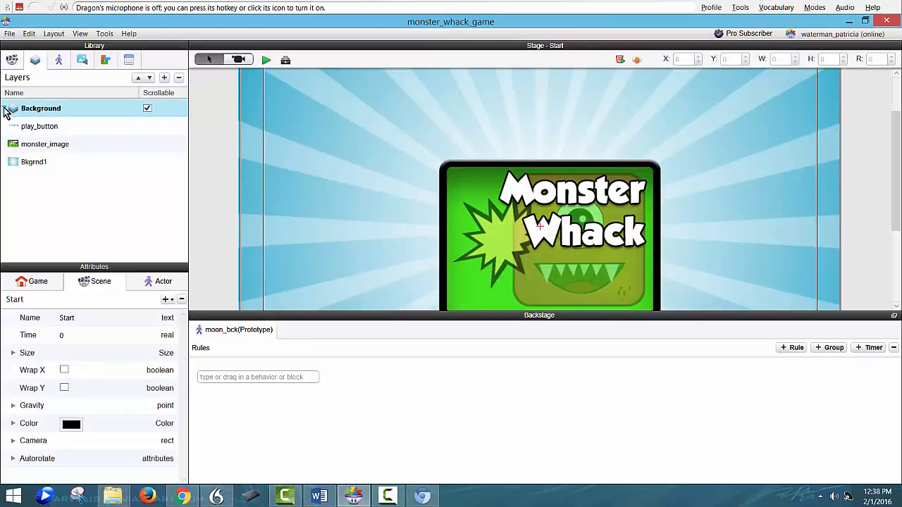
click(12, 61)
click(35, 134)
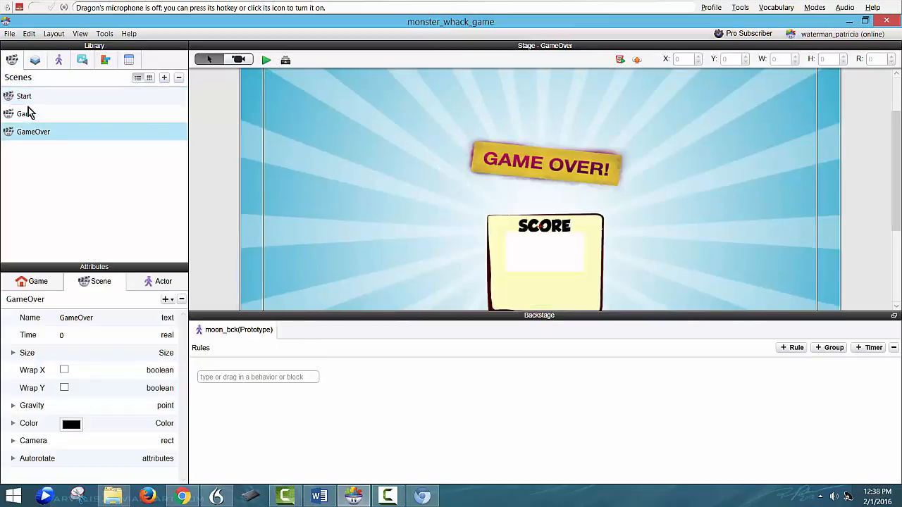
click(34, 62)
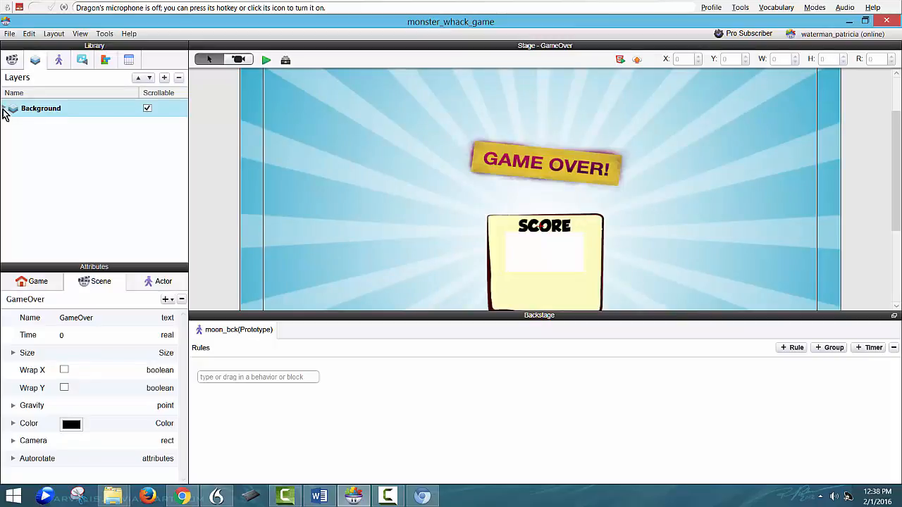
click(5, 109)
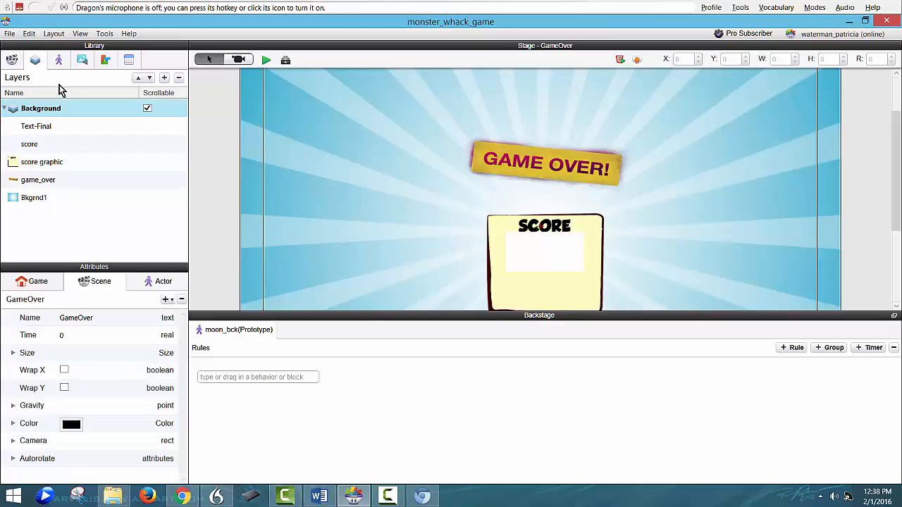
Return to the Game scene and list its layers.
click(13, 61)
click(26, 114)
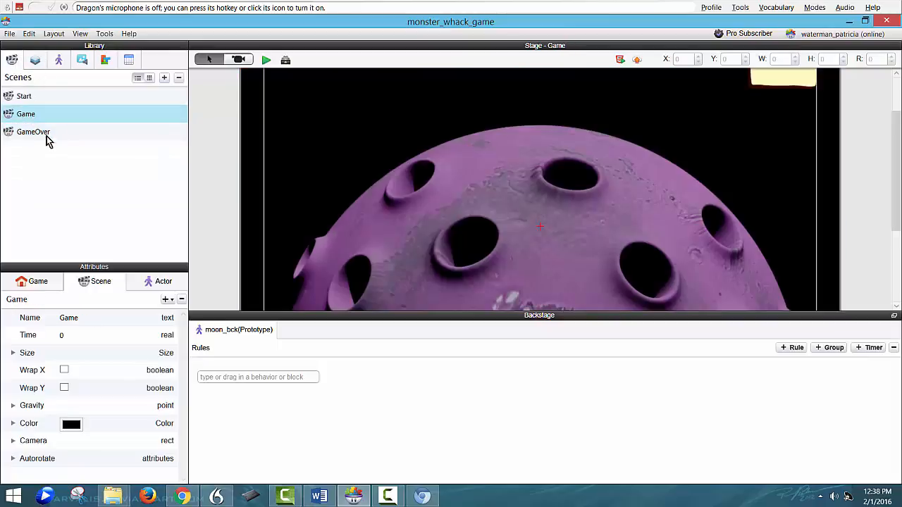
click(35, 60)
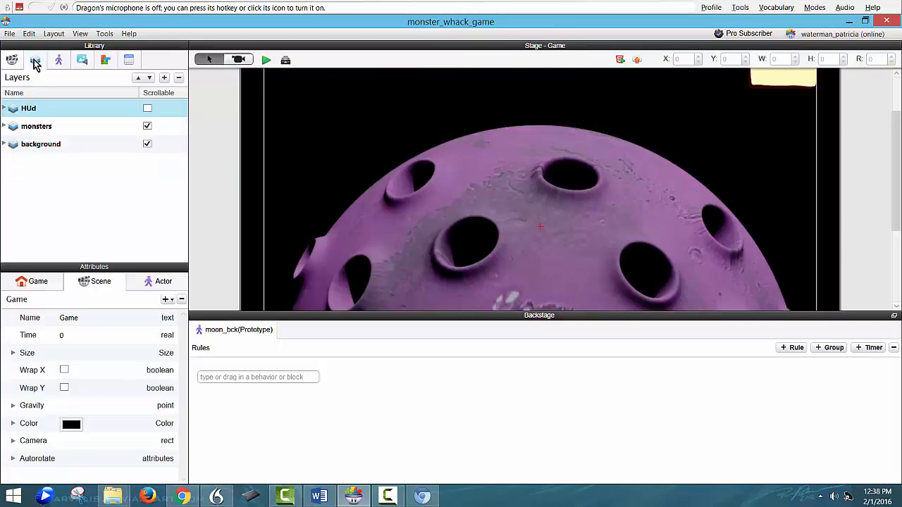
Move the monster_blue actor of the monsters layer over the Game scene's upper crater, at about X 571, Y 499.
click(6, 130)
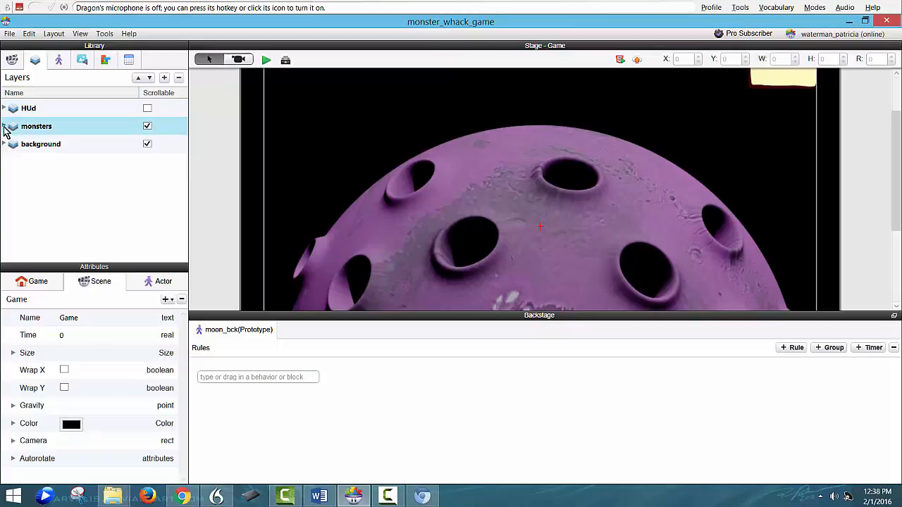
click(4, 127)
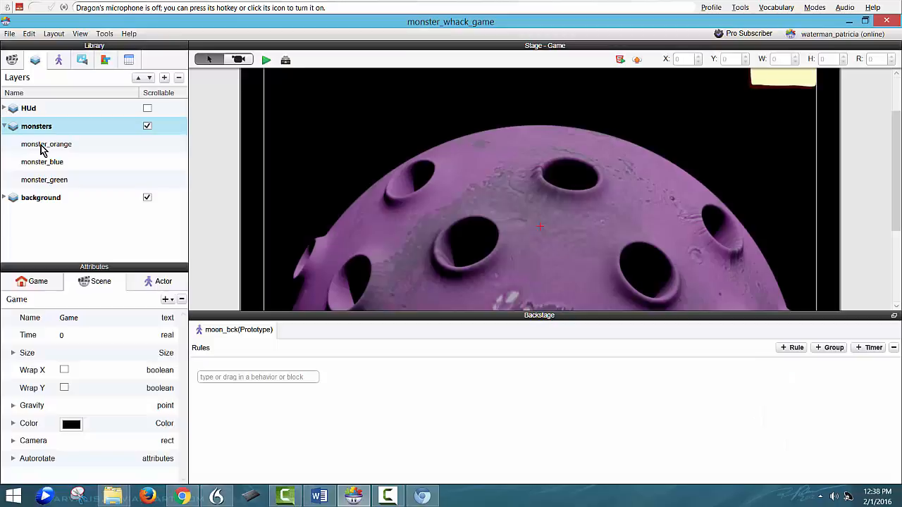
click(43, 147)
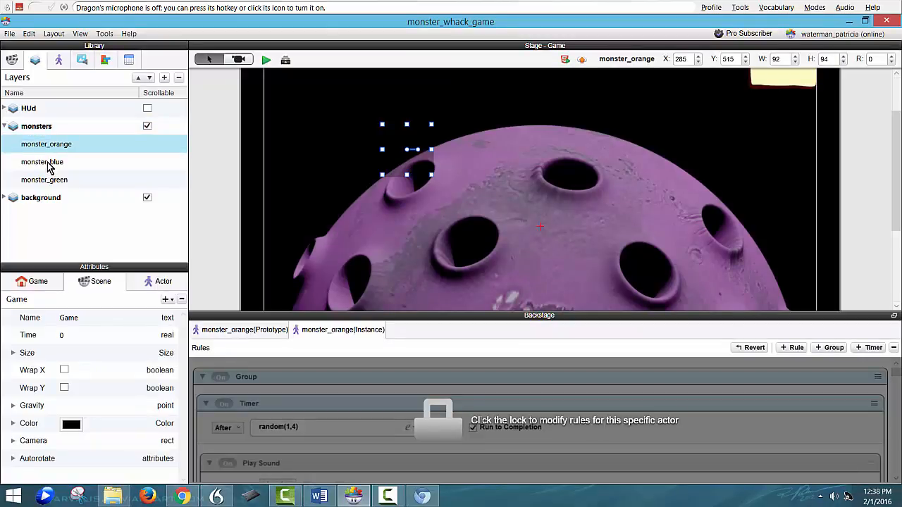
click(48, 165)
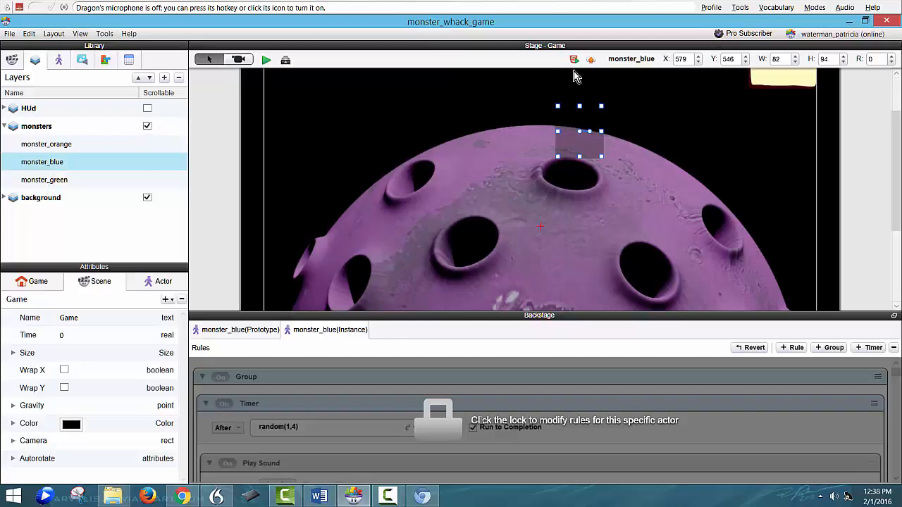
drag(576, 130, 571, 158)
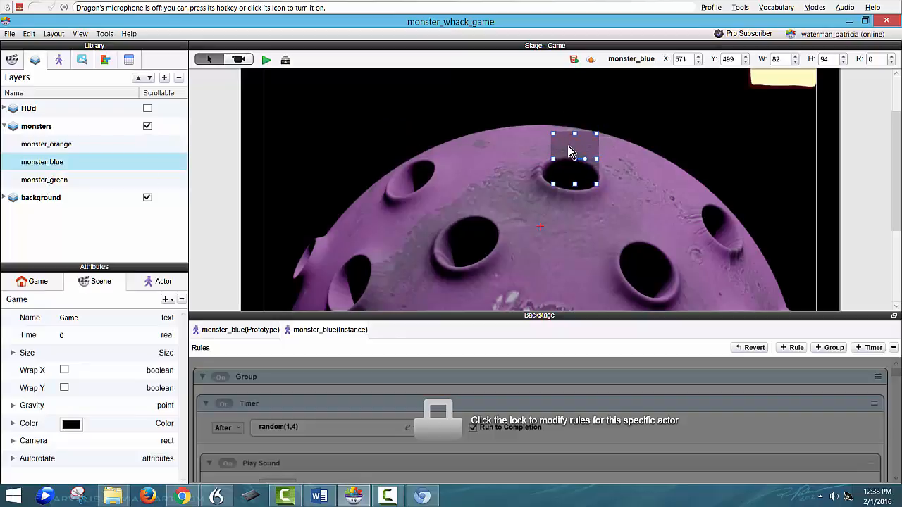
Move monster_green over the moon's far-right crater at about X 829, Y 398, and place a copy at about X 380, Y 379.
click(69, 182)
drag(504, 141, 730, 217)
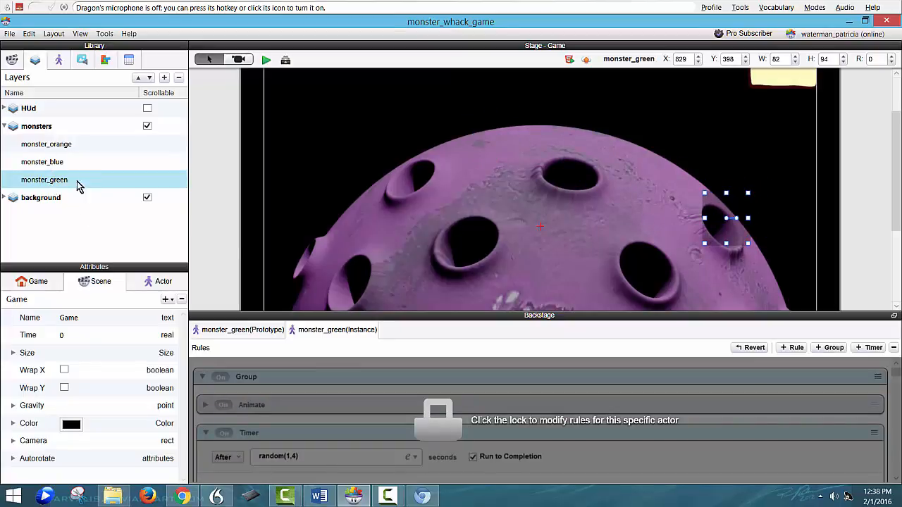
drag(76, 182, 468, 238)
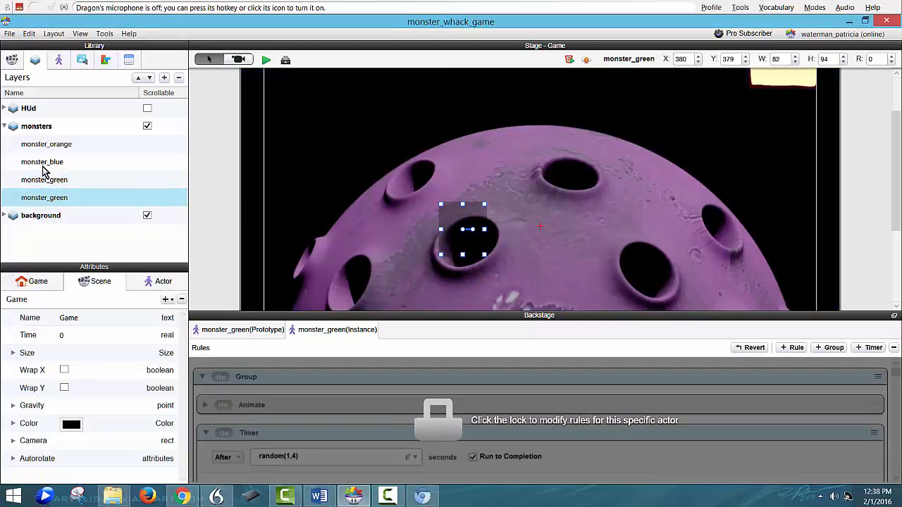
Place a copy of monster_orange over the large crater right of the moon's centre, at about X 693, Y 326.
drag(45, 151, 647, 273)
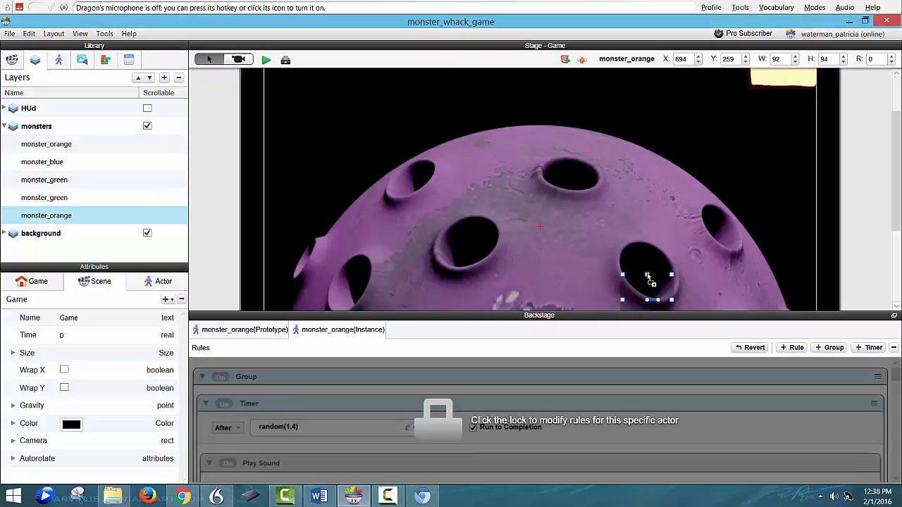
click(643, 256)
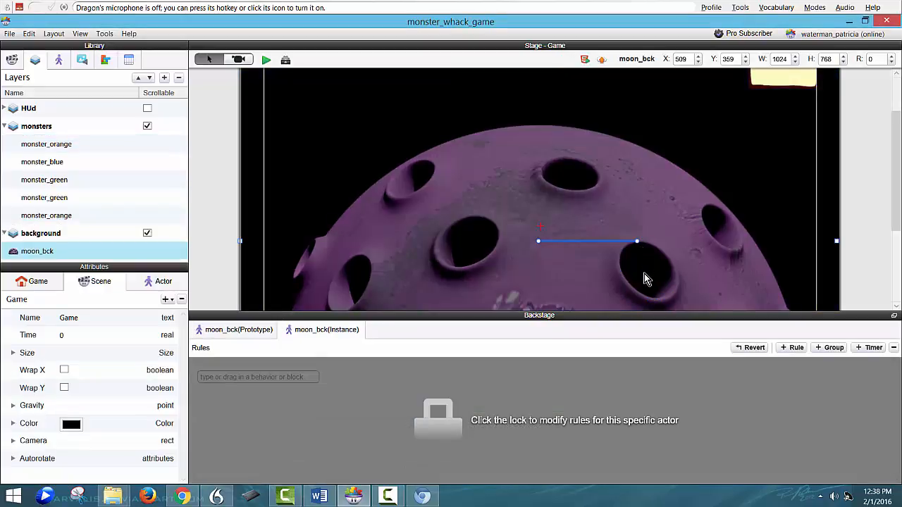
click(646, 278)
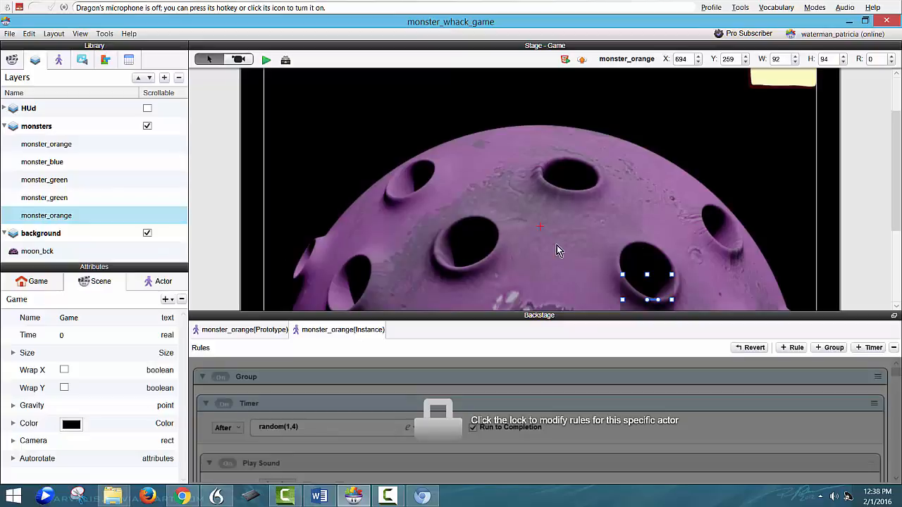
drag(647, 289, 647, 262)
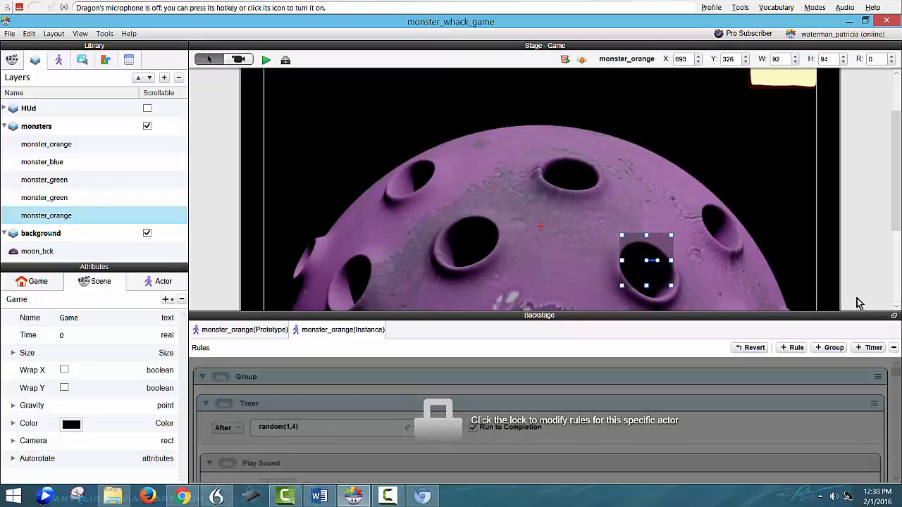
click(286, 60)
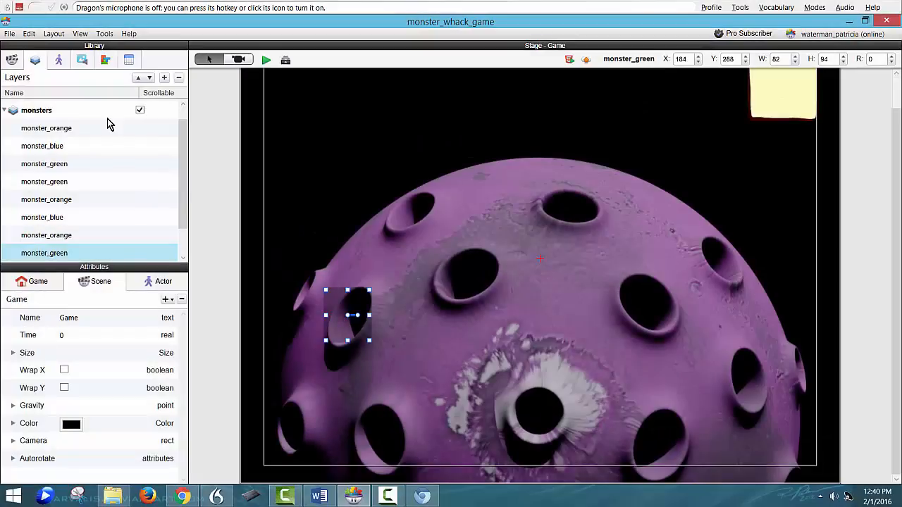
Add a new actor to the game's actor library and name it "moon front".
click(49, 116)
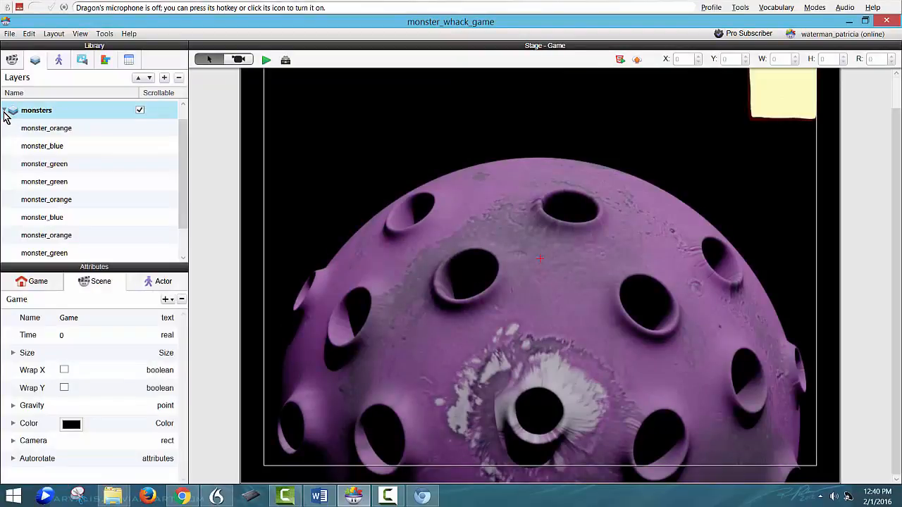
click(60, 61)
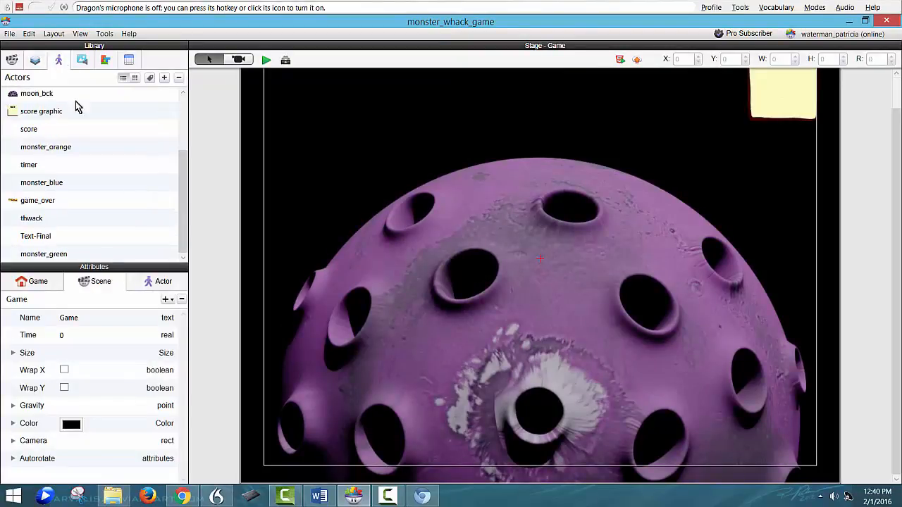
drag(185, 188, 189, 130)
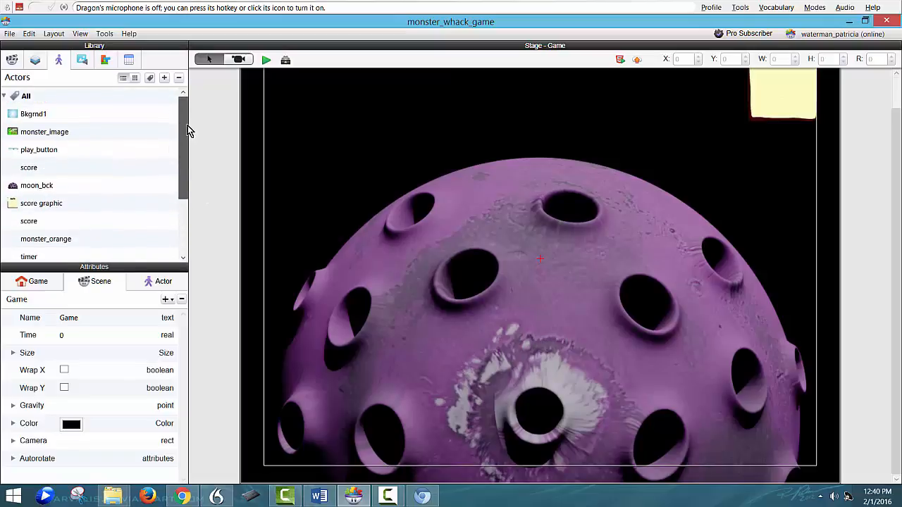
click(163, 79)
click(31, 255)
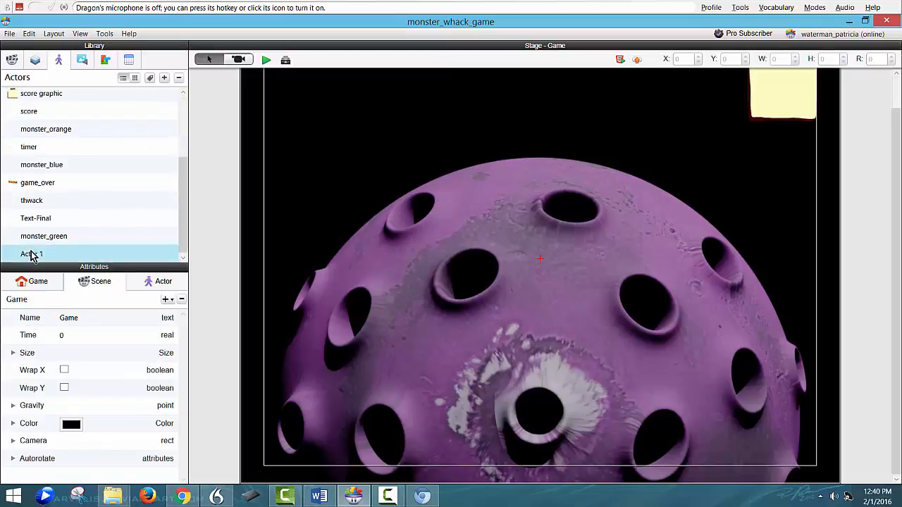
click(31, 254)
text(moon front)
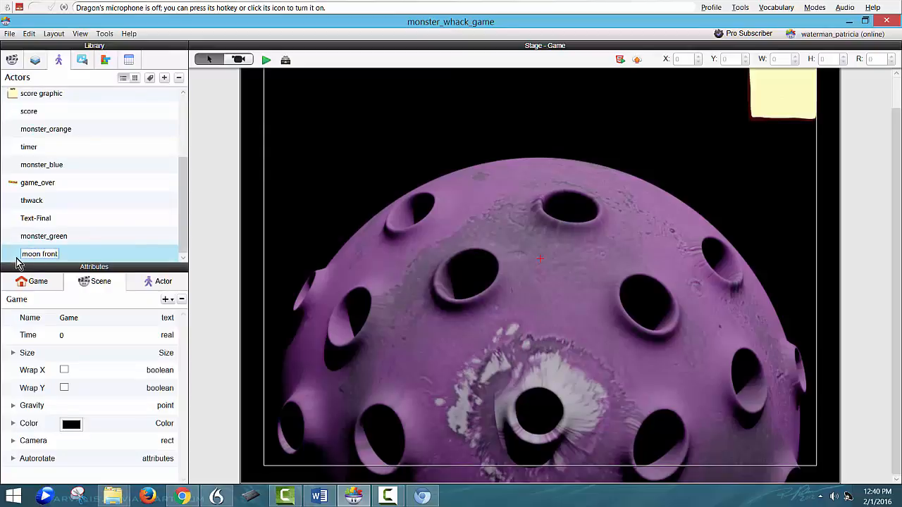
key(Return)
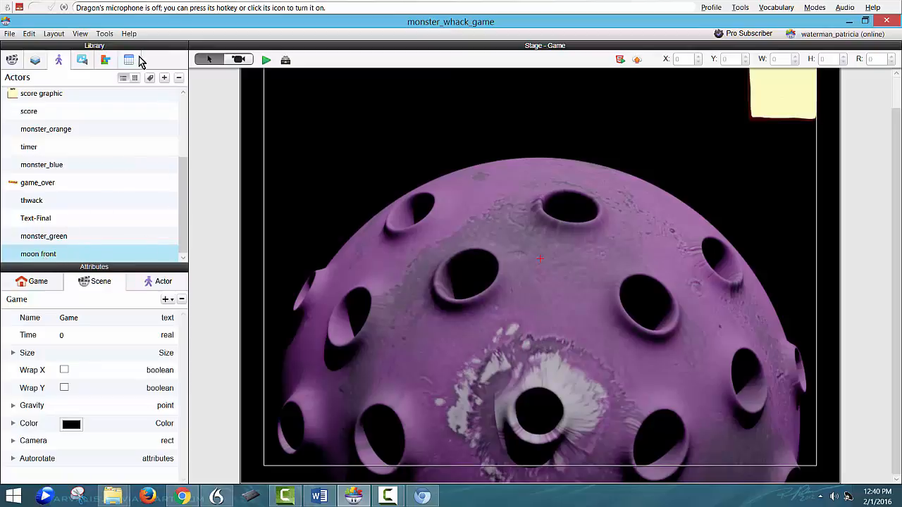
Add another blank actor, and set the image of the moon front actor to Moon_front.
click(164, 79)
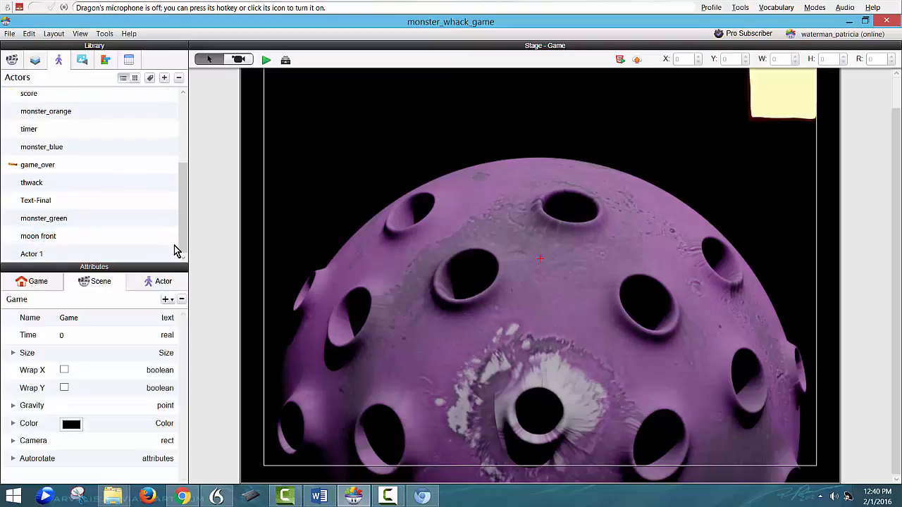
click(155, 284)
scroll(109, 471, down, 2)
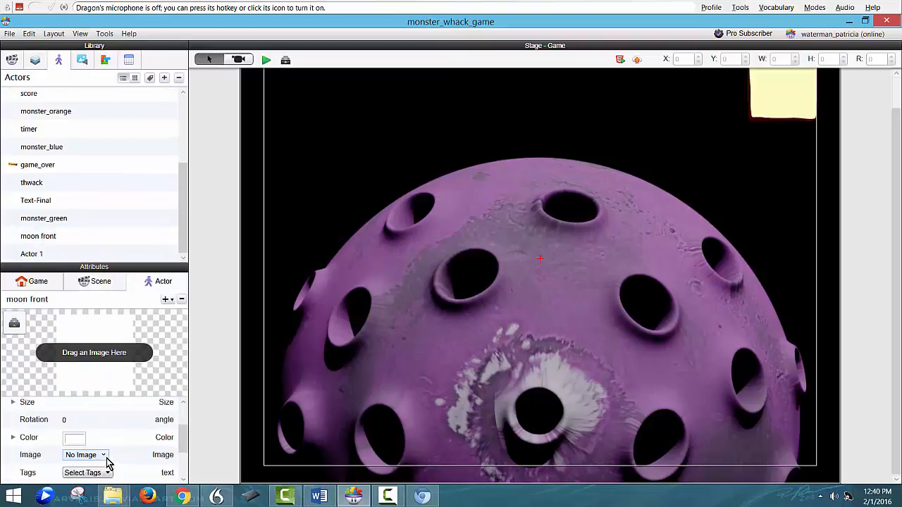
click(100, 456)
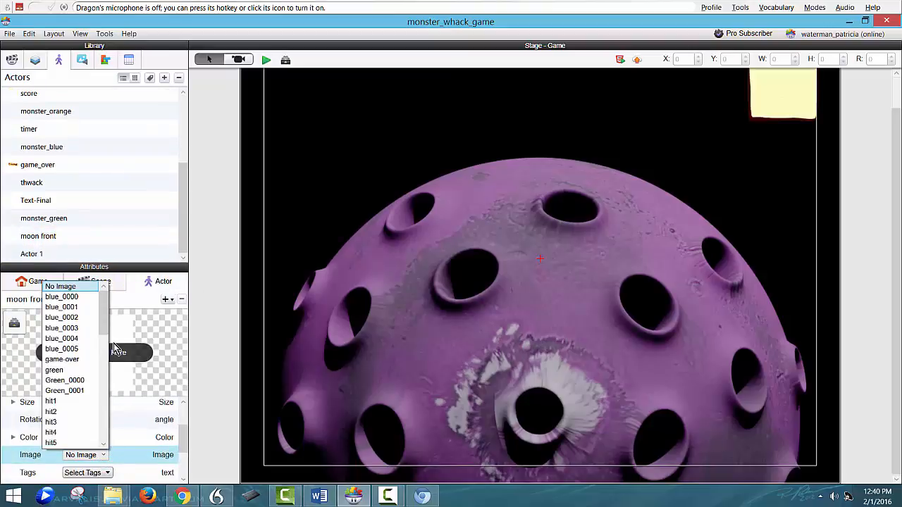
drag(105, 314, 107, 352)
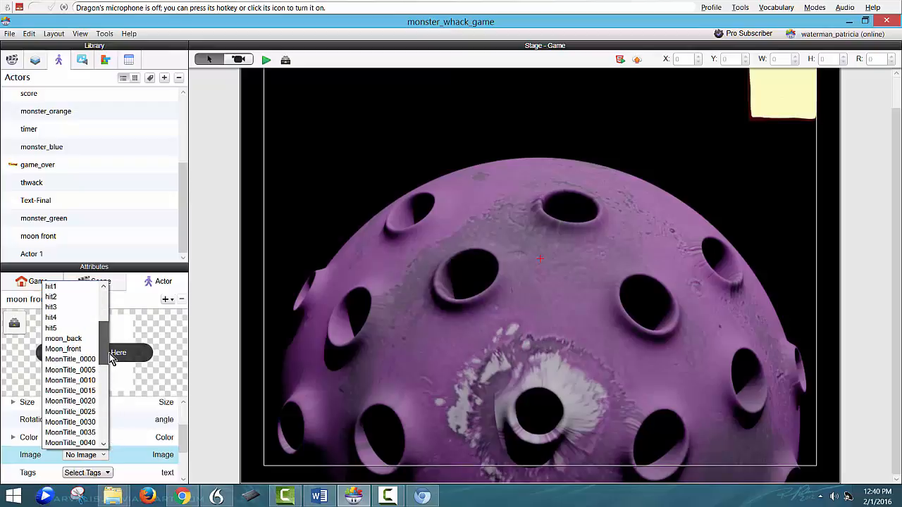
click(63, 349)
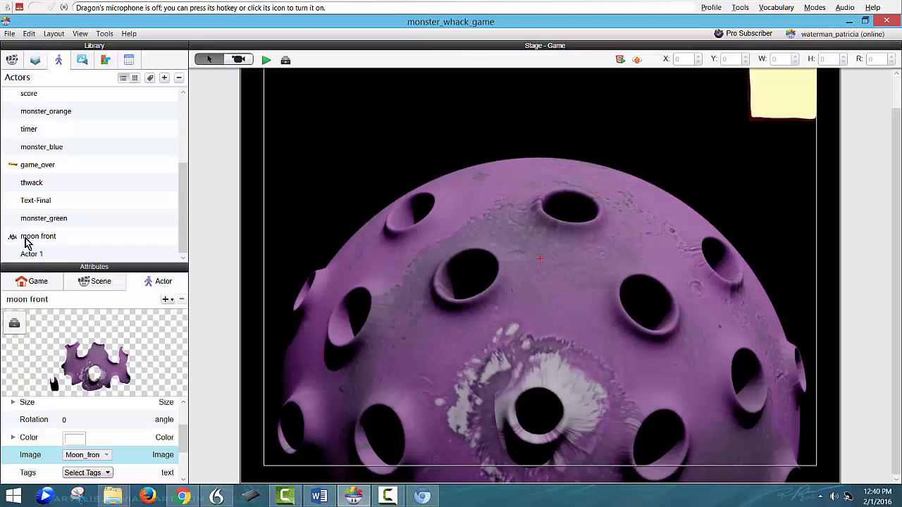
Place moon front over the moon in the Game scene, sized about 1041 by 718, at about X 518, Y 362.
drag(25, 241, 845, 486)
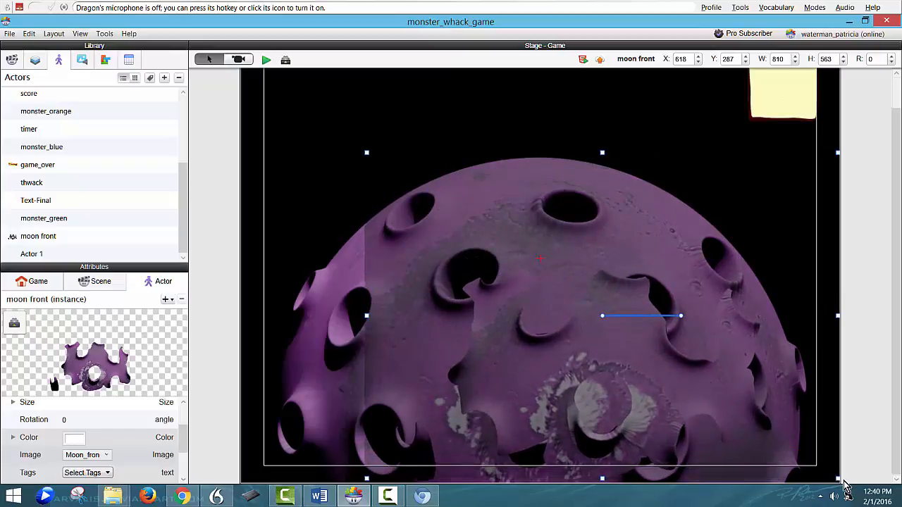
drag(548, 381, 421, 291)
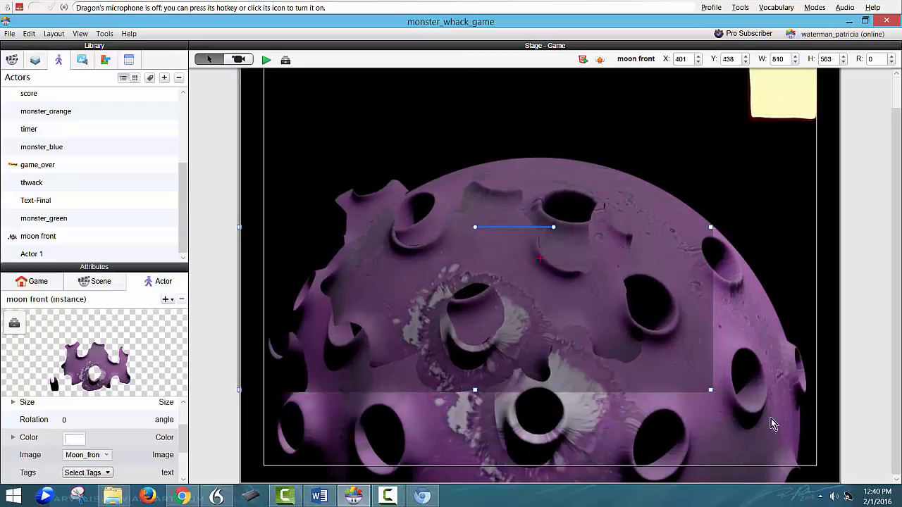
drag(703, 394, 847, 479)
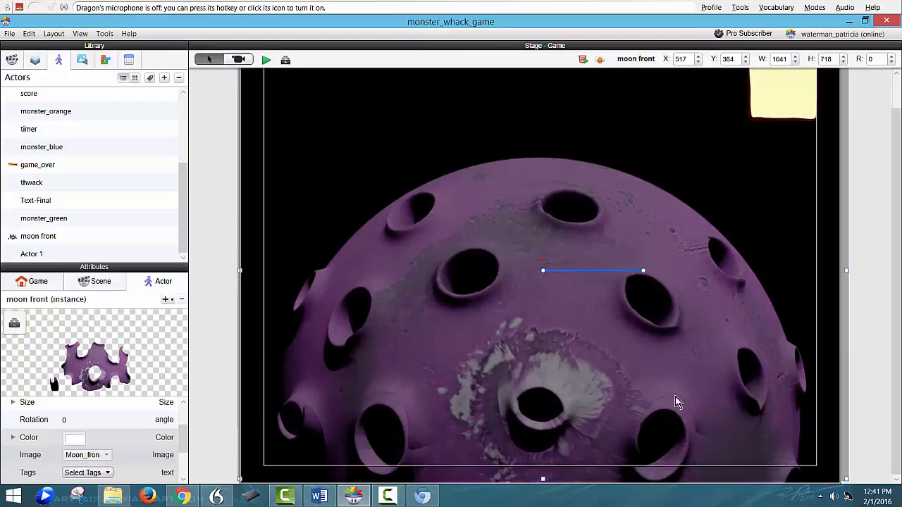
mouse_move(487, 350)
mouse_down()
mouse_move(485, 336)
mouse_move(488, 350)
mouse_up()
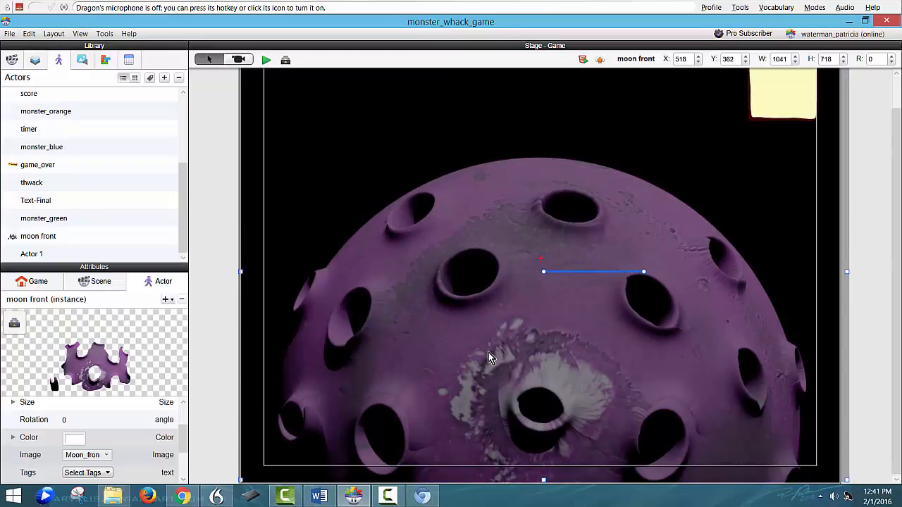
scroll(488, 352, up, 2)
click(37, 62)
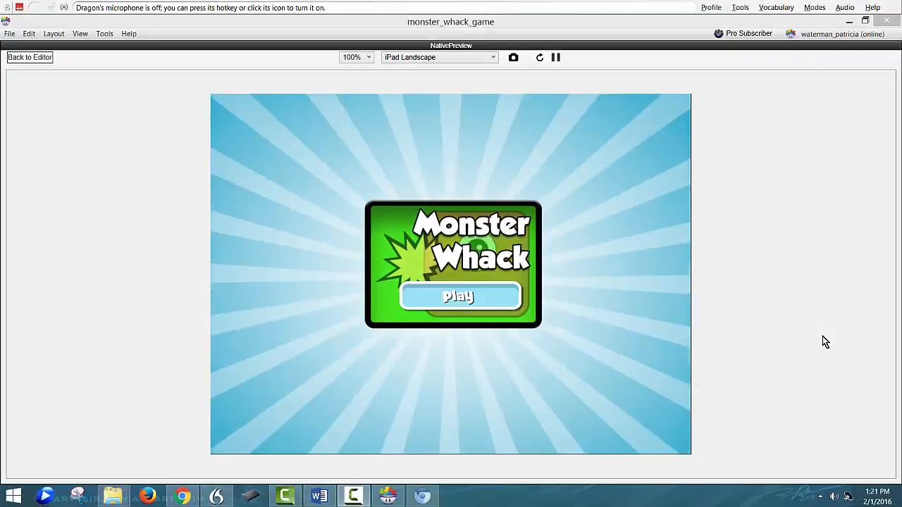
Play-test the game preview, whacking orange, blue and green monsters as they pop up until the countdown ends.
click(442, 301)
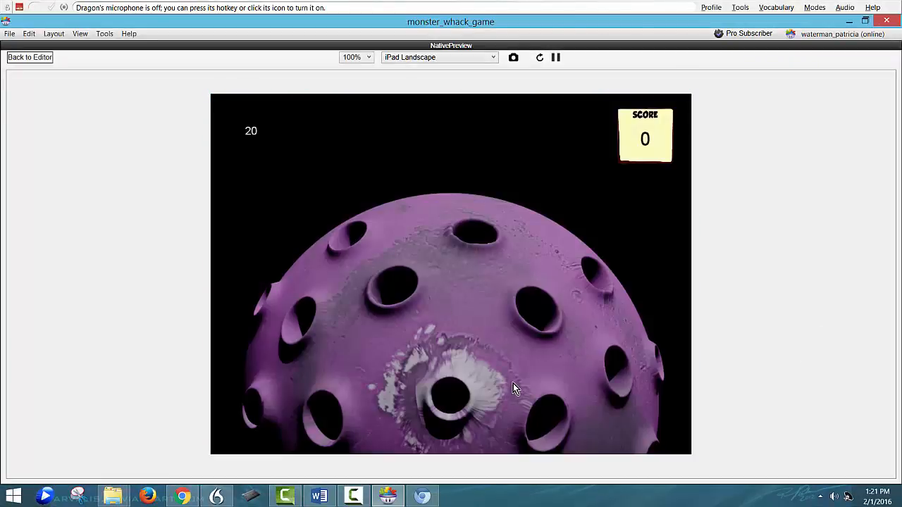
click(343, 236)
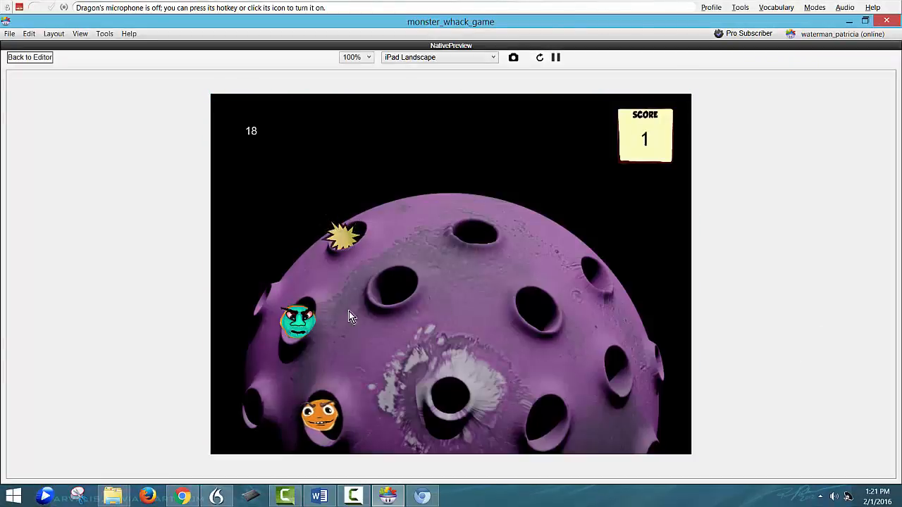
click(298, 319)
click(475, 230)
click(449, 397)
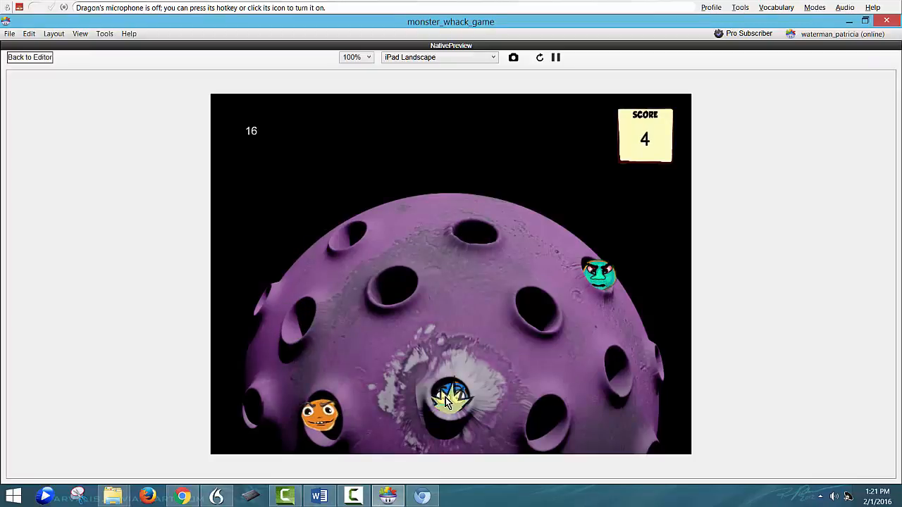
click(599, 275)
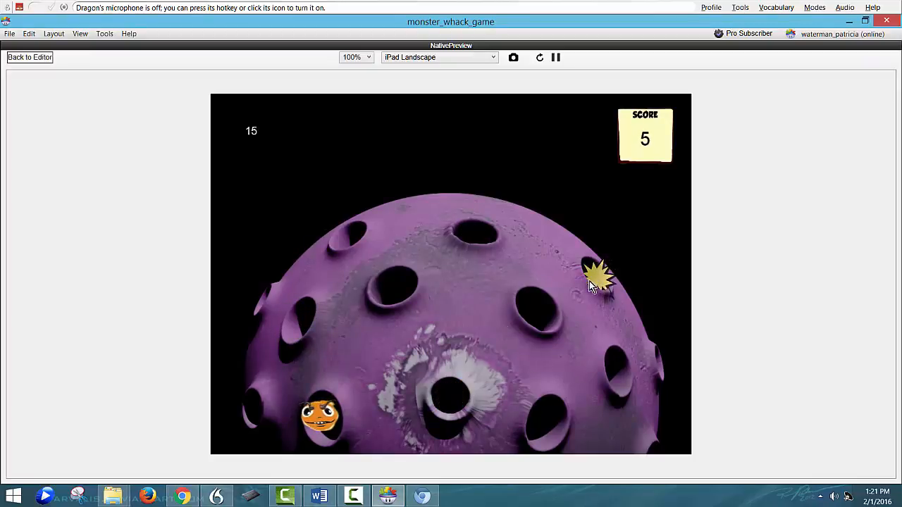
click(318, 412)
click(346, 238)
click(539, 309)
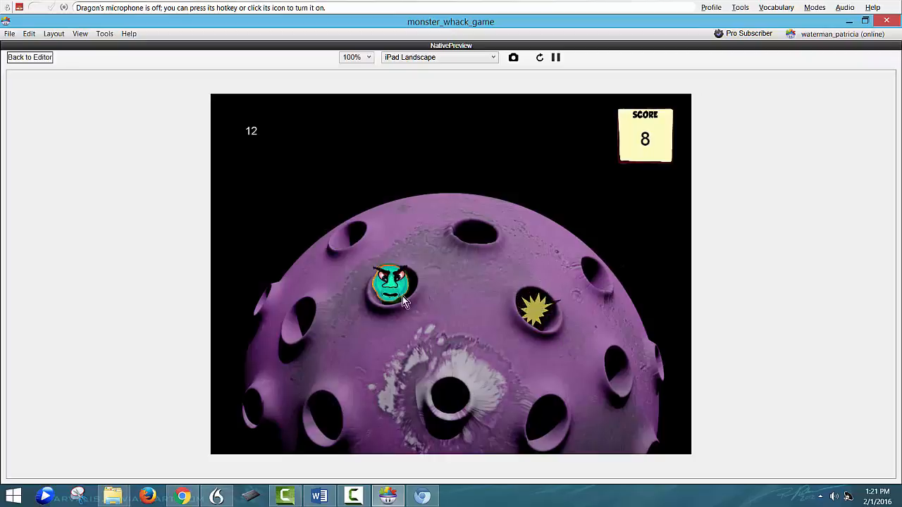
click(400, 295)
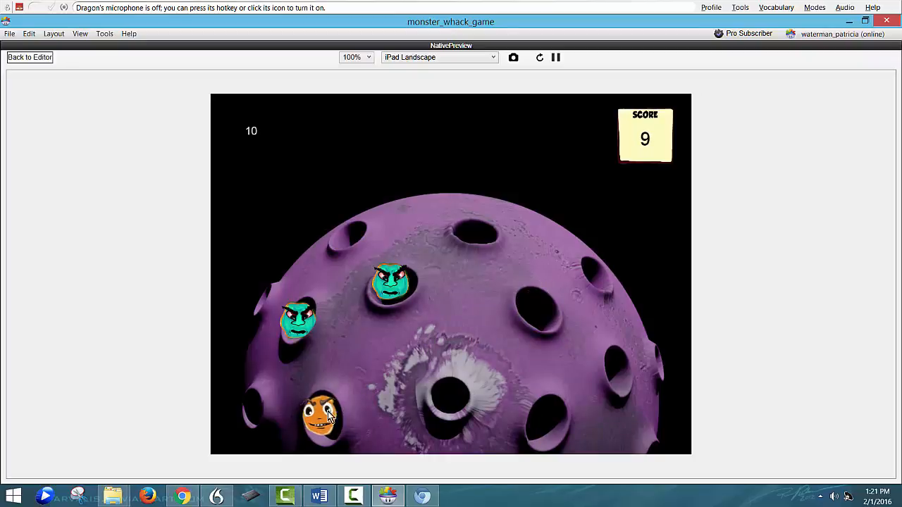
click(324, 413)
click(298, 320)
click(390, 282)
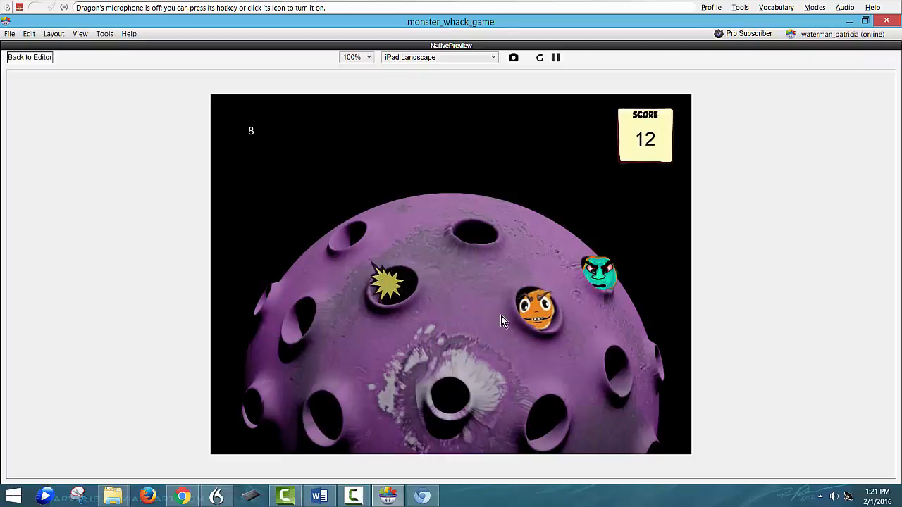
click(534, 310)
click(610, 279)
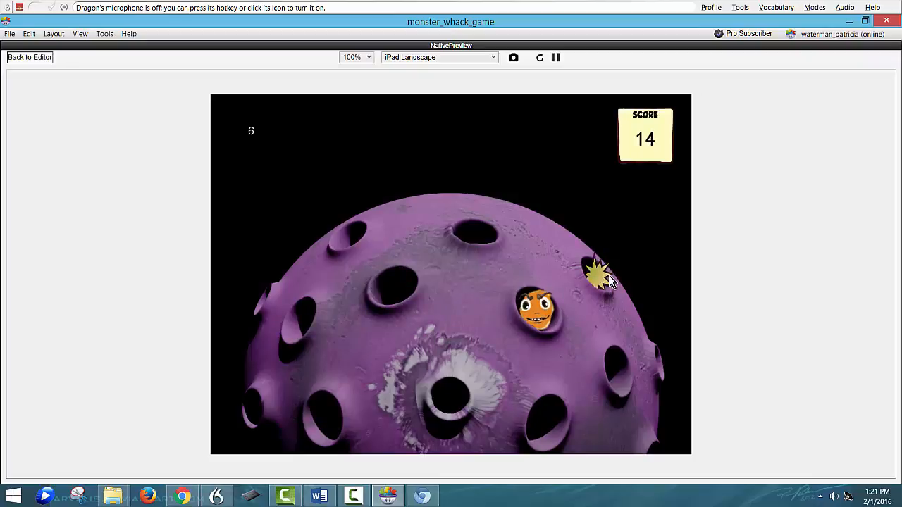
click(535, 310)
click(342, 236)
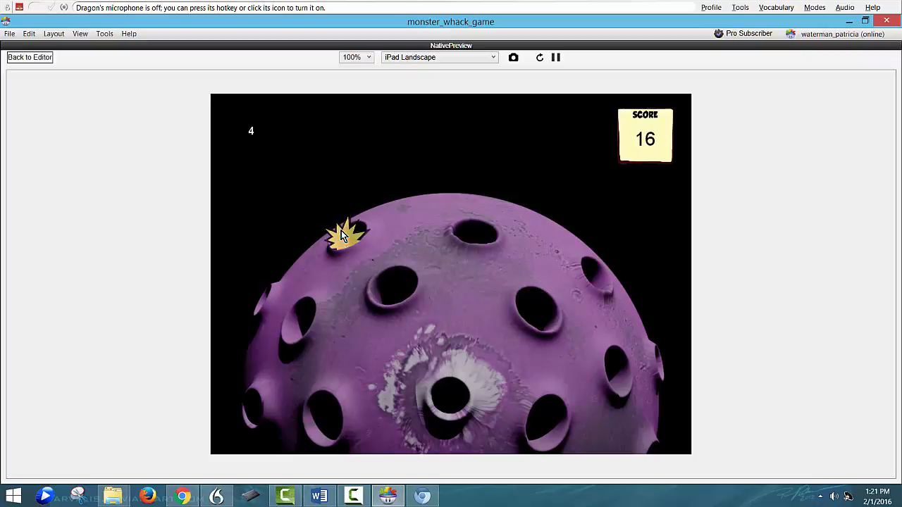
click(529, 314)
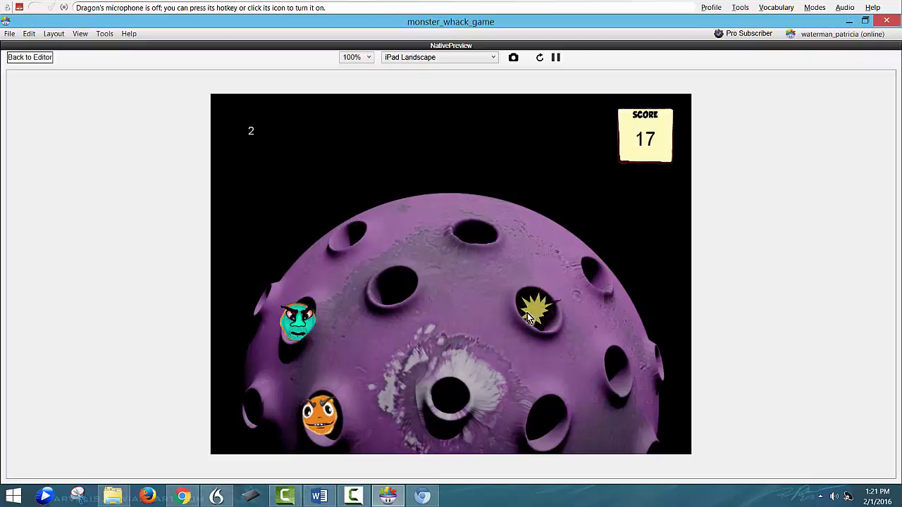
click(305, 326)
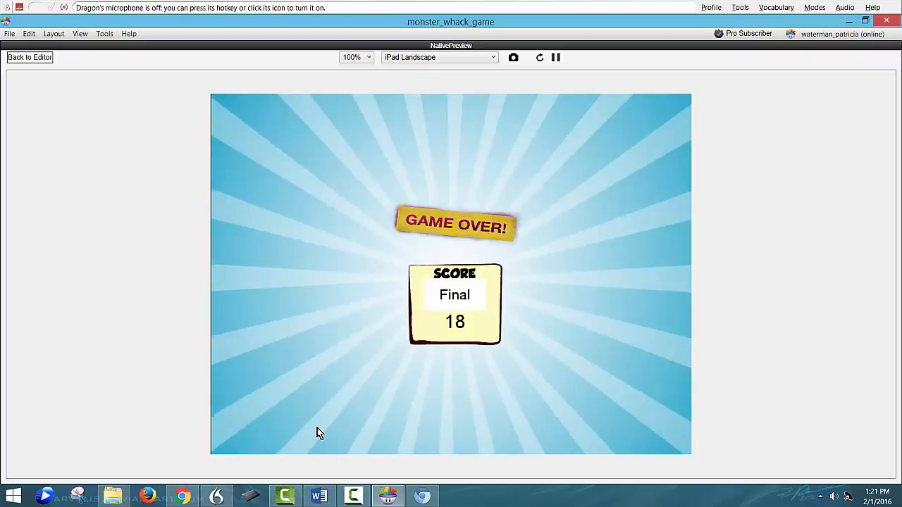